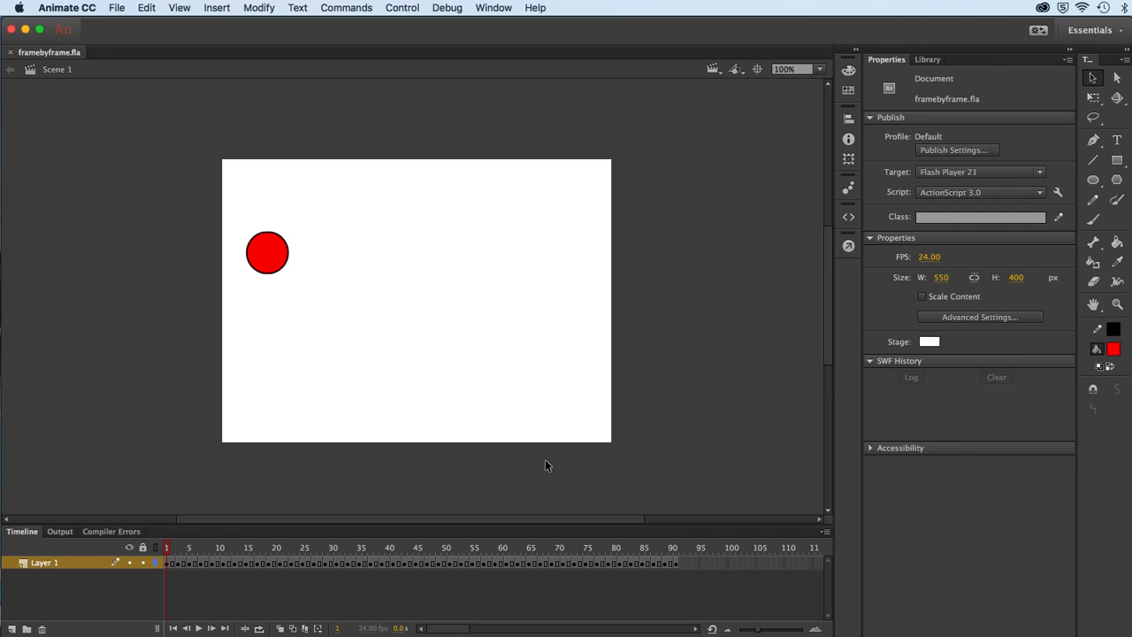
# - Play the ball animation through once, return to frame 1, and loop playback over the first few frames
pyautogui.press('Return')
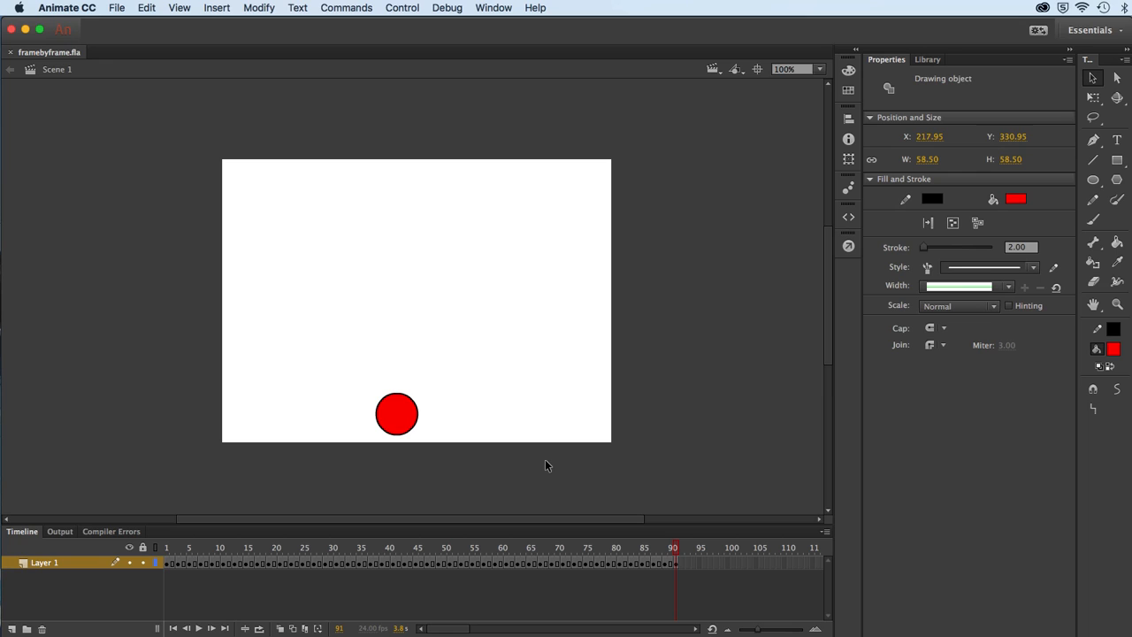
pyautogui.moveTo(677, 549); pyautogui.dragTo(151, 561)
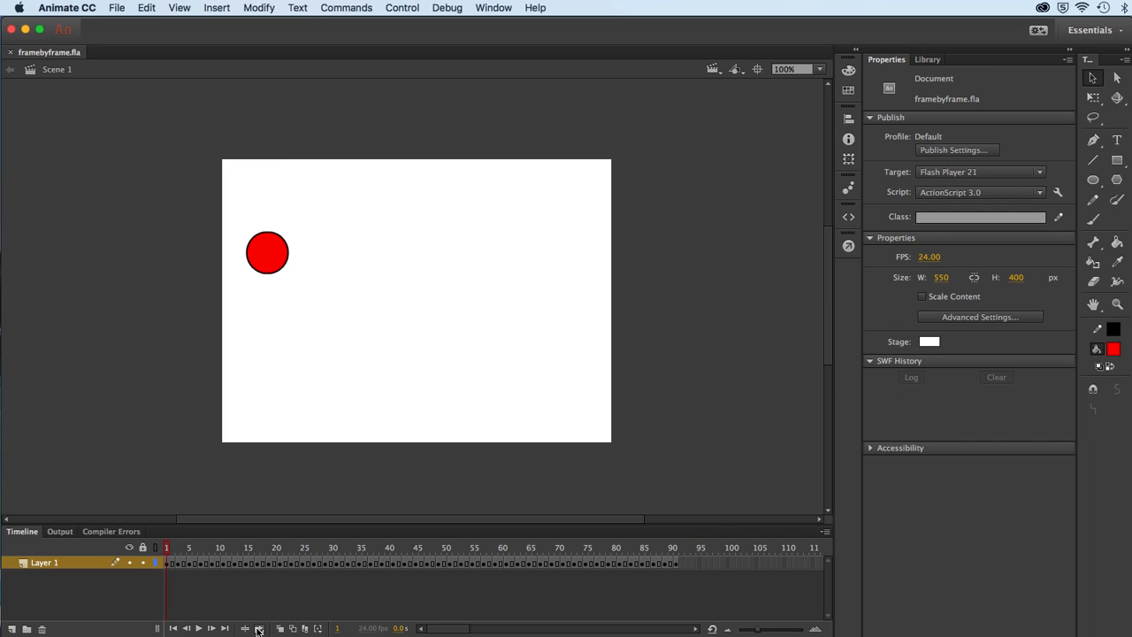
pyautogui.click(259, 630)
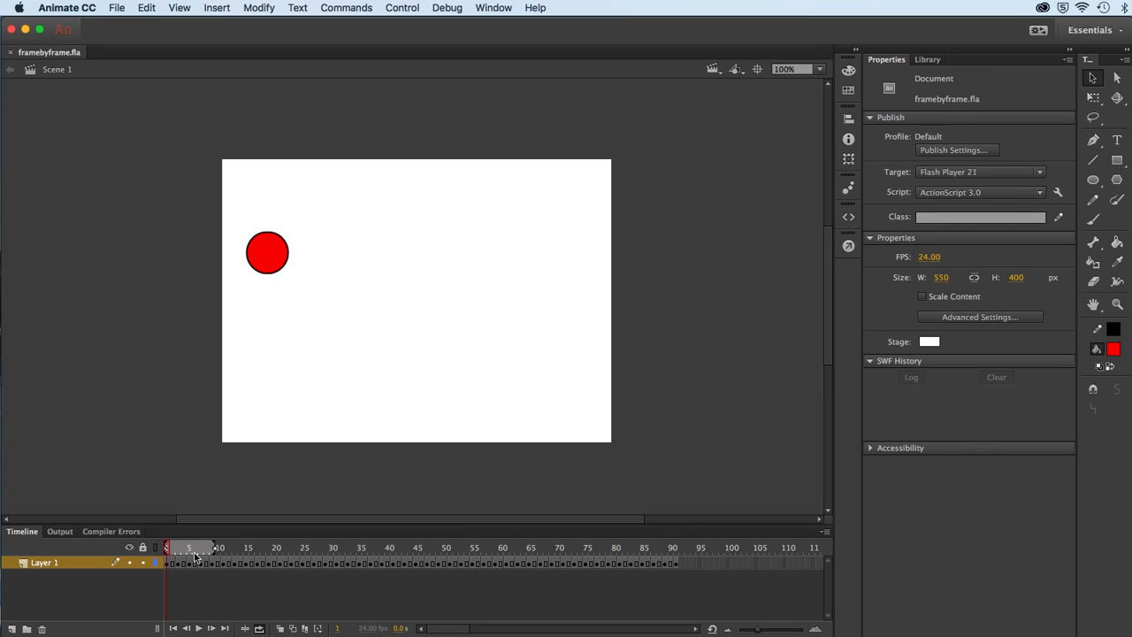
pyautogui.press('Return')
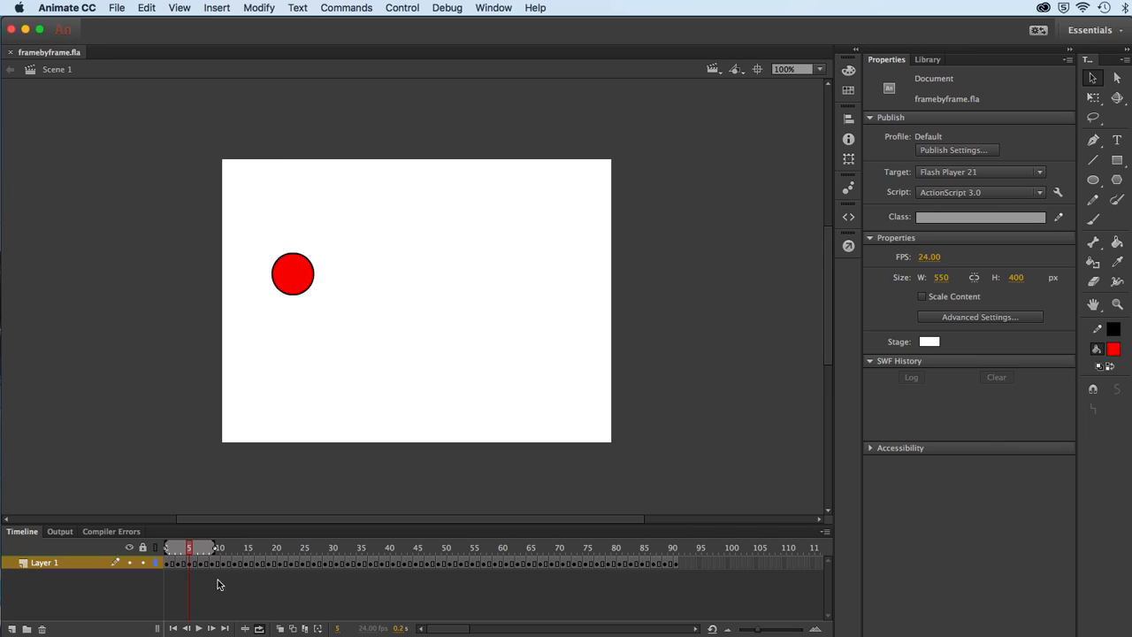
# - Set the loop range to about frames 25 to 54 and preview the looped section
pyautogui.moveTo(218, 547); pyautogui.dragTo(474, 549)
pyautogui.moveTo(354, 556); pyautogui.dragTo(384, 554)
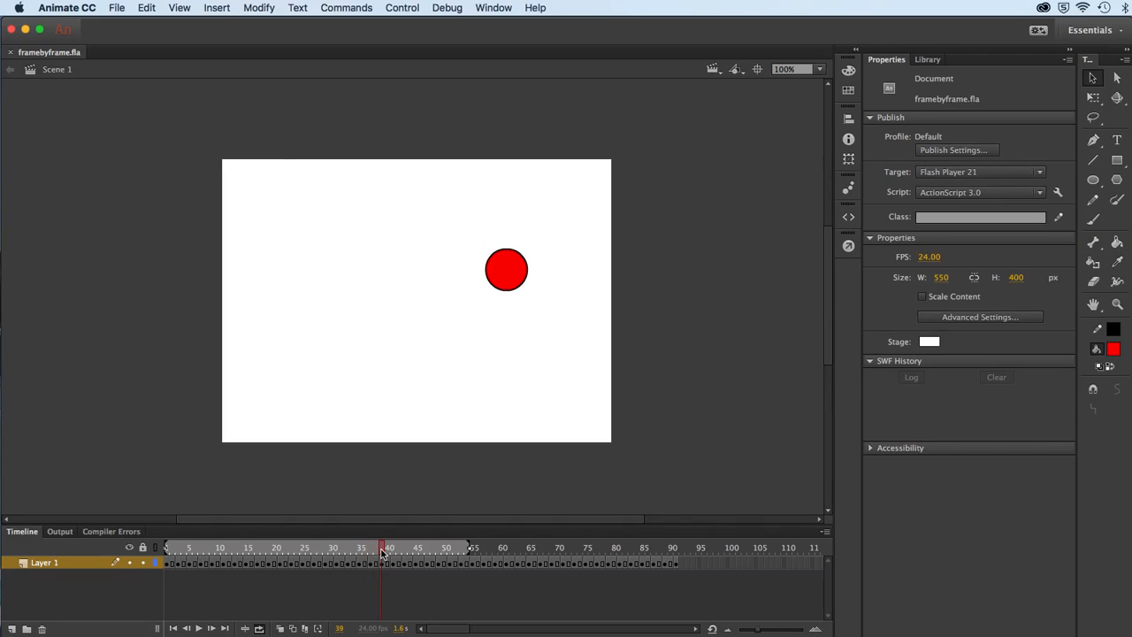
pyautogui.moveTo(162, 550); pyautogui.dragTo(302, 549)
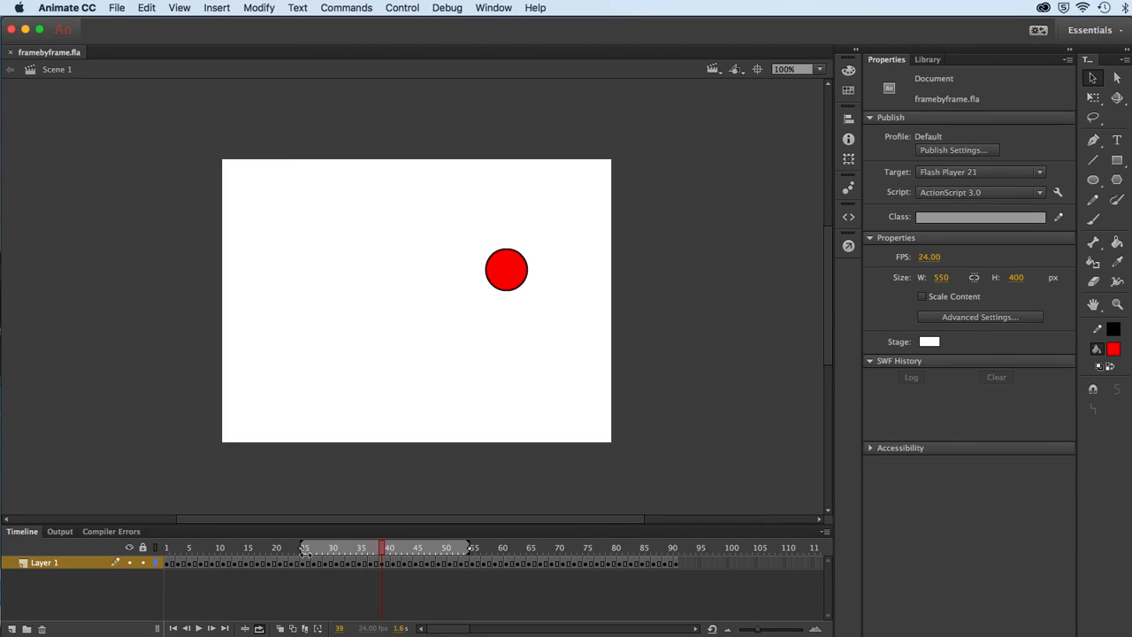
pyautogui.press('Return')
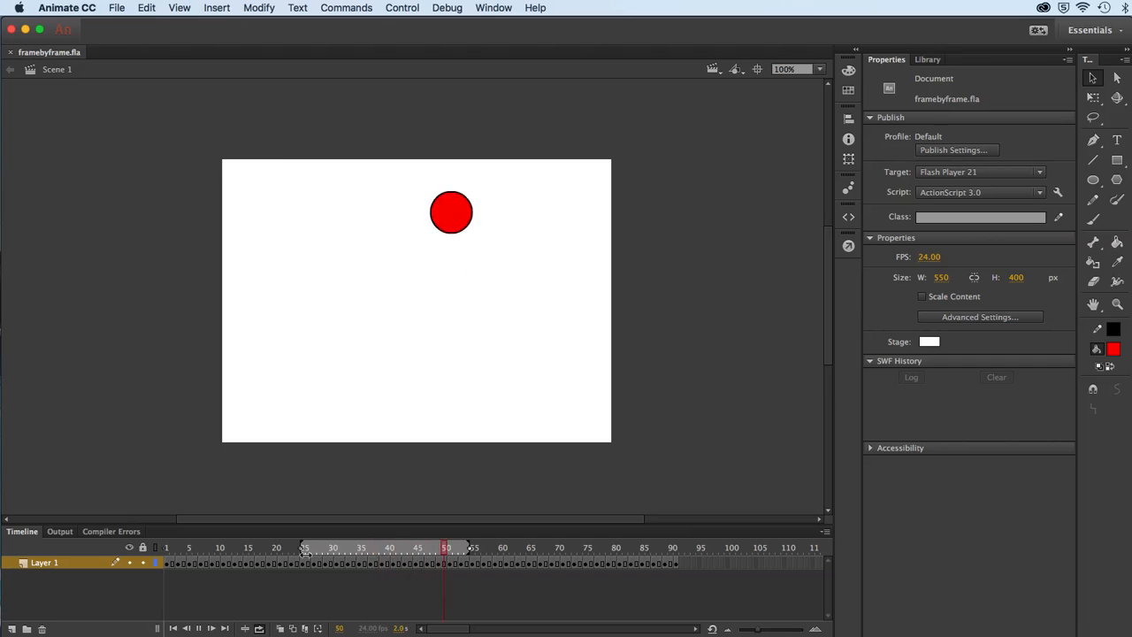
pyautogui.press('Return')
# - Extend the loop range over the whole animation, preview it, and turn loop playback off
pyautogui.moveTo(473, 549)
pyautogui.mouseDown()
pyautogui.moveTo(687, 549)
pyautogui.moveTo(676, 549)
pyautogui.mouseUp()
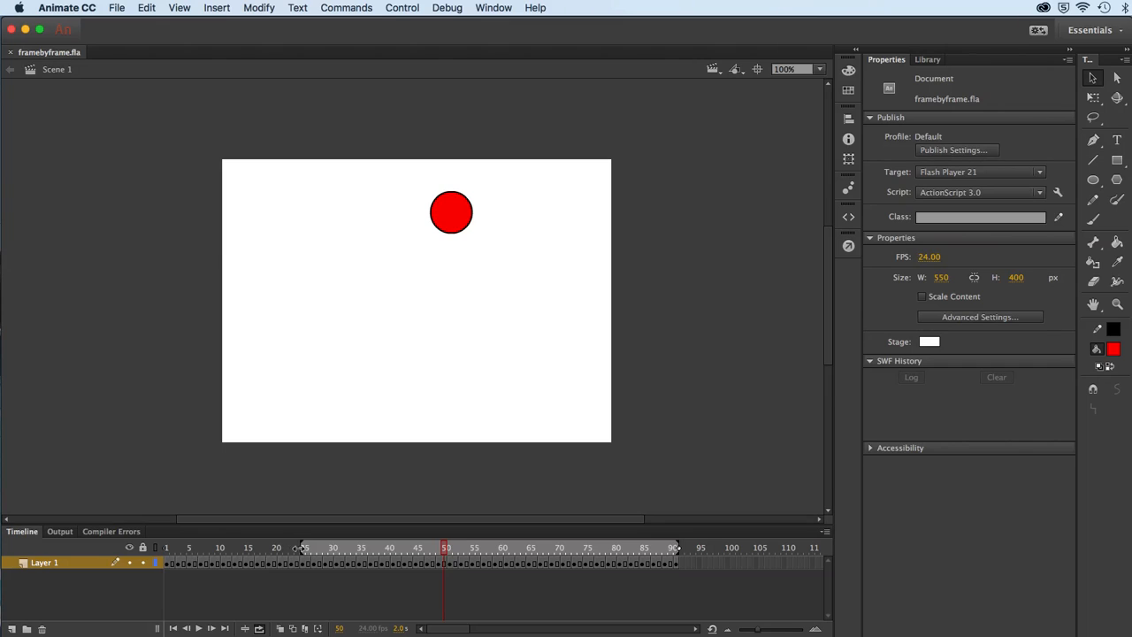
pyautogui.moveTo(301, 548); pyautogui.dragTo(146, 550)
pyautogui.press('Return')
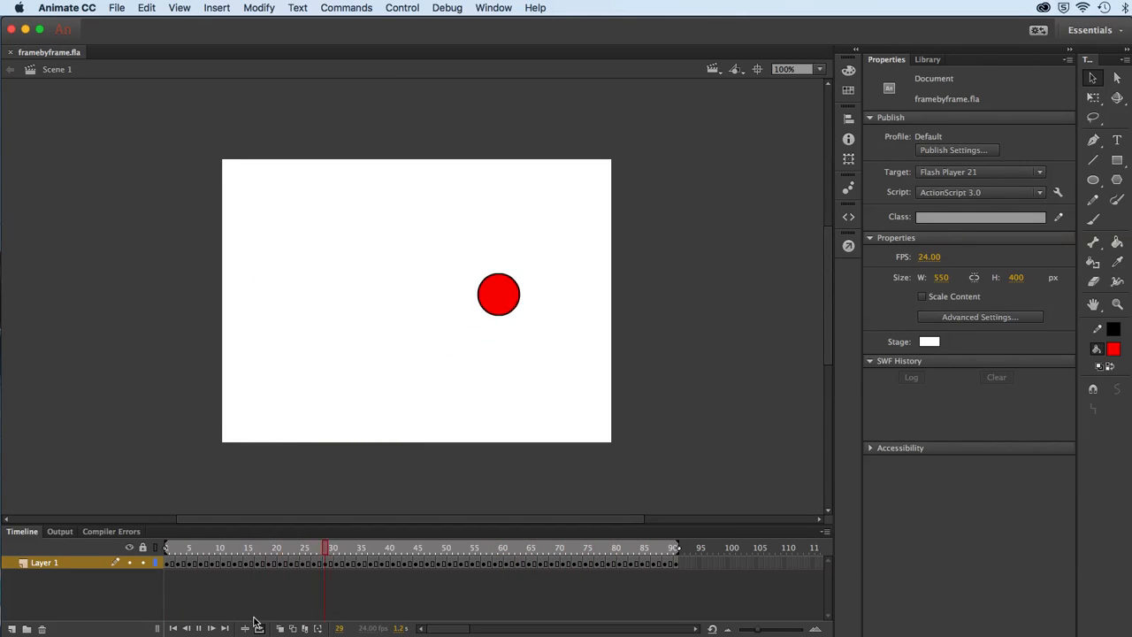
pyautogui.click(259, 629)
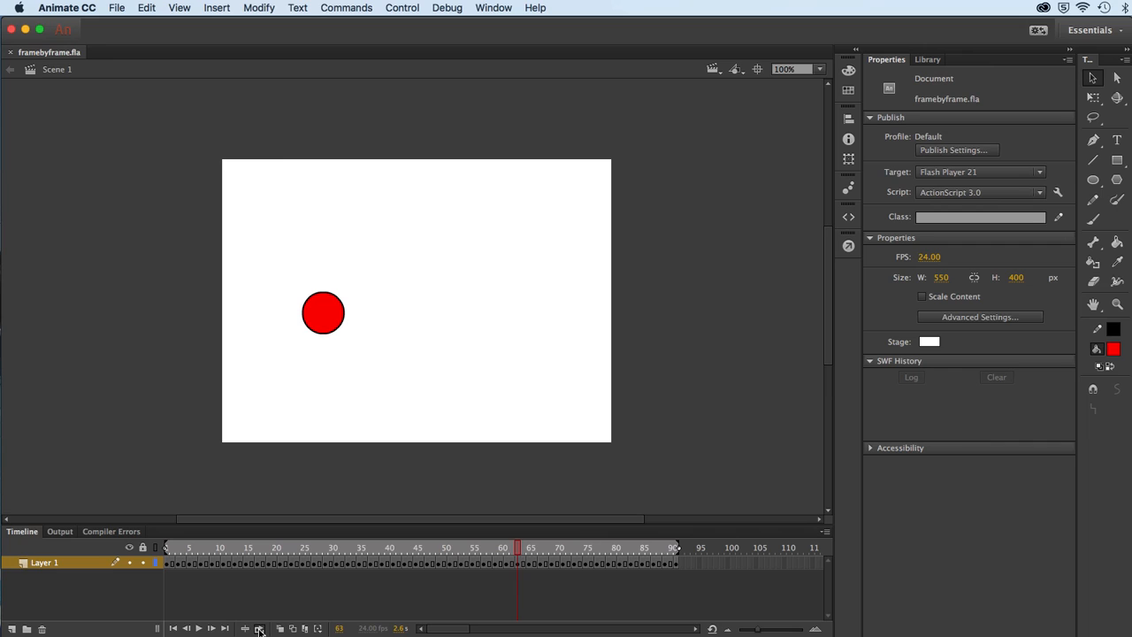
pyautogui.click(259, 629)
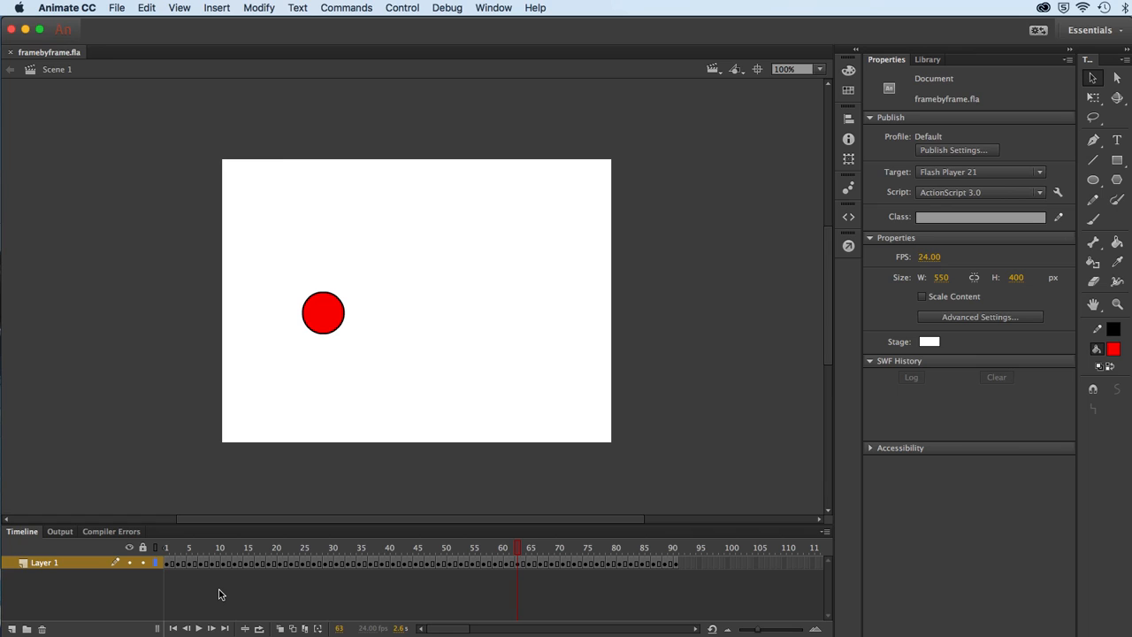
# - Turn on Onion Skin and scrub back to about frame 27 to examine the ball's neighbouring positions
pyautogui.click(279, 629)
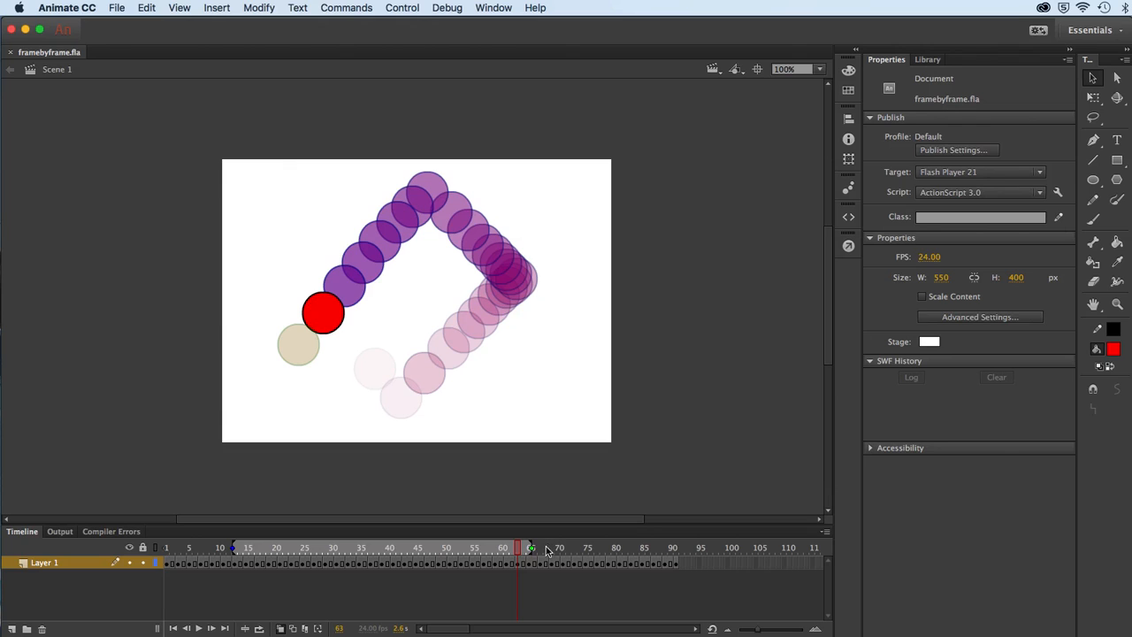
pyautogui.moveTo(517, 553)
pyautogui.mouseDown()
pyautogui.moveTo(373, 557)
pyautogui.moveTo(517, 545)
pyautogui.mouseUp()
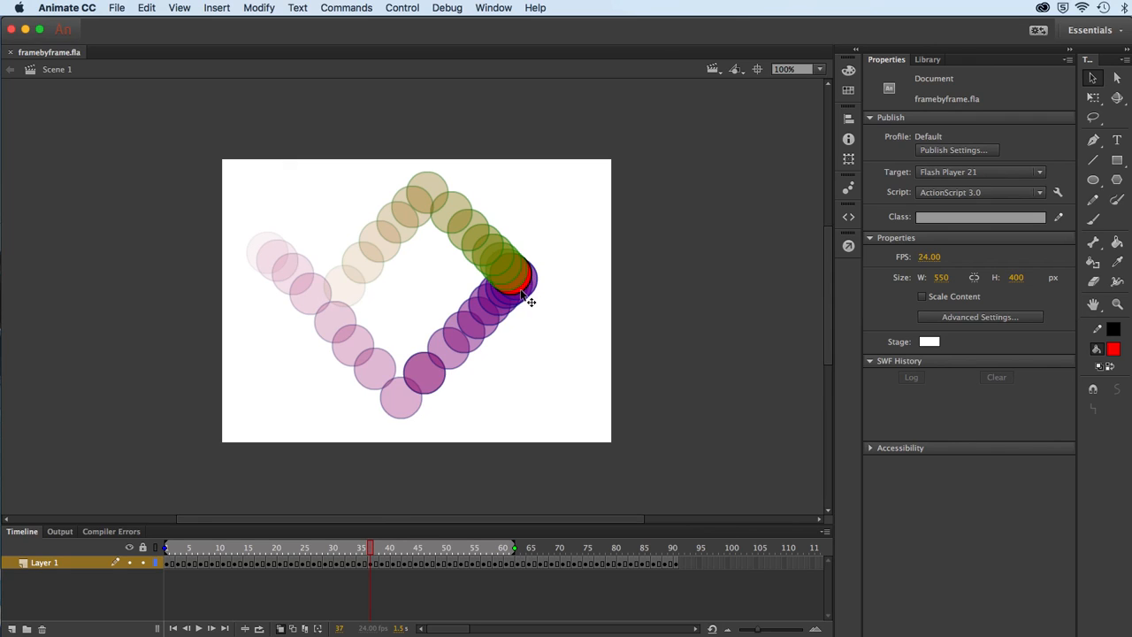
pyautogui.moveTo(361, 542); pyautogui.dragTo(318, 554)
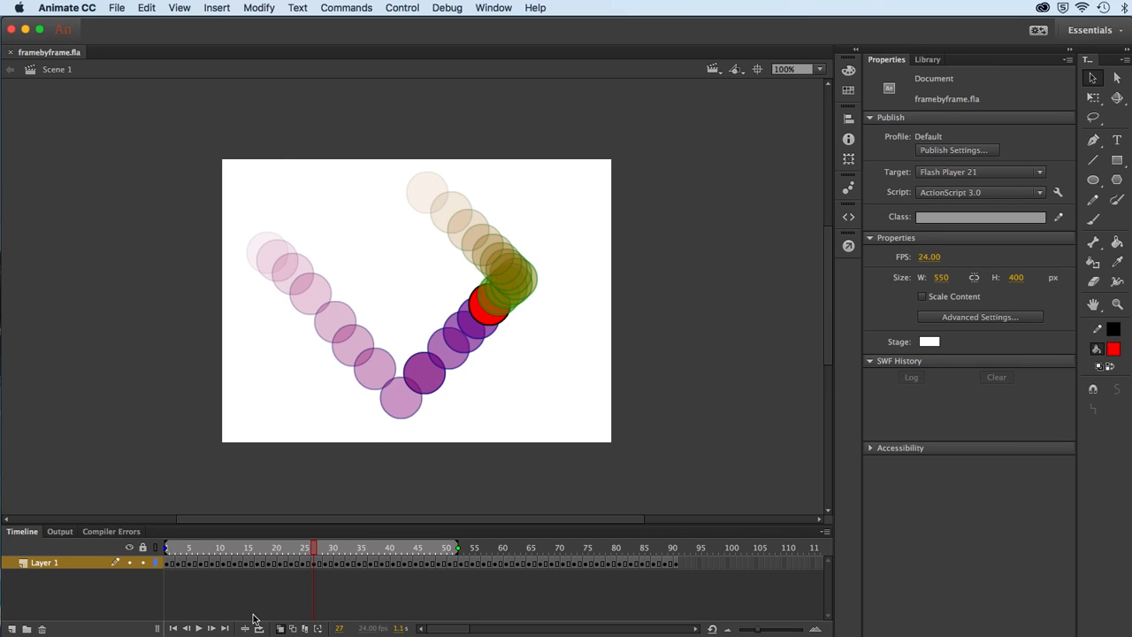
# - Narrow the onion skin range to about frames 16 to 30 and examine the ball's trail at several other frames
pyautogui.moveTo(166, 547); pyautogui.dragTo(249, 548)
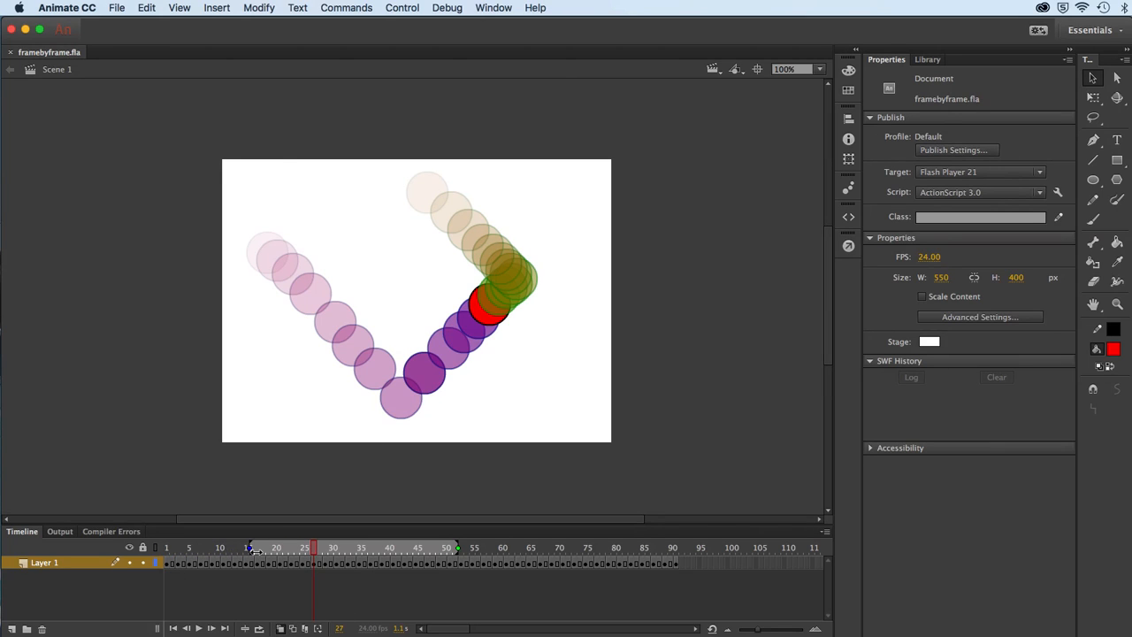
pyautogui.moveTo(457, 548); pyautogui.dragTo(332, 549)
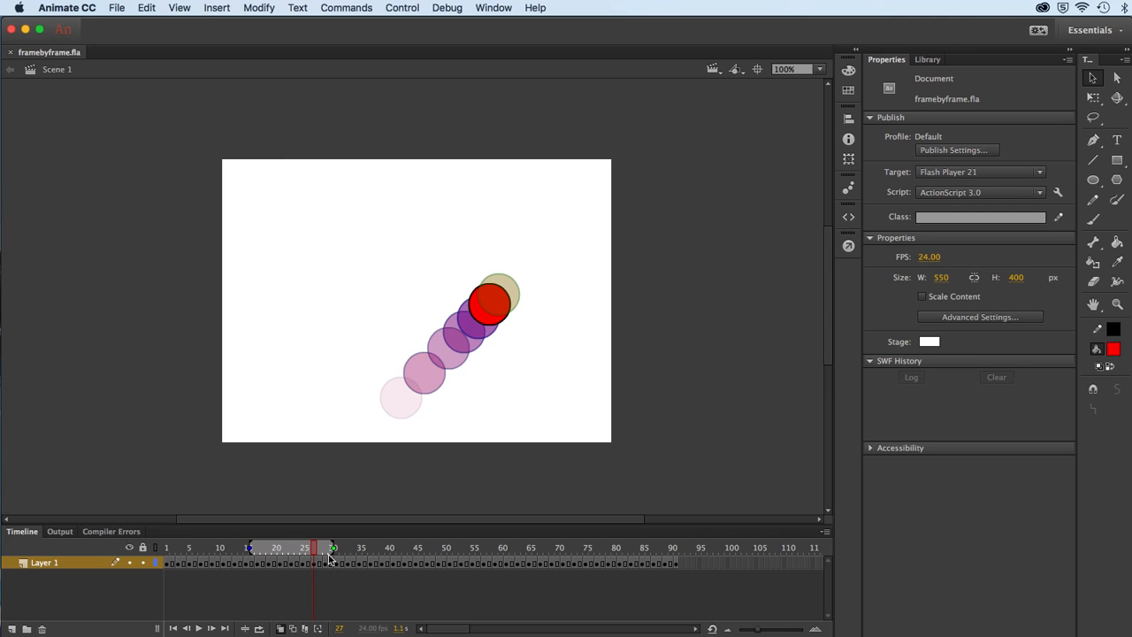
pyautogui.click(285, 550)
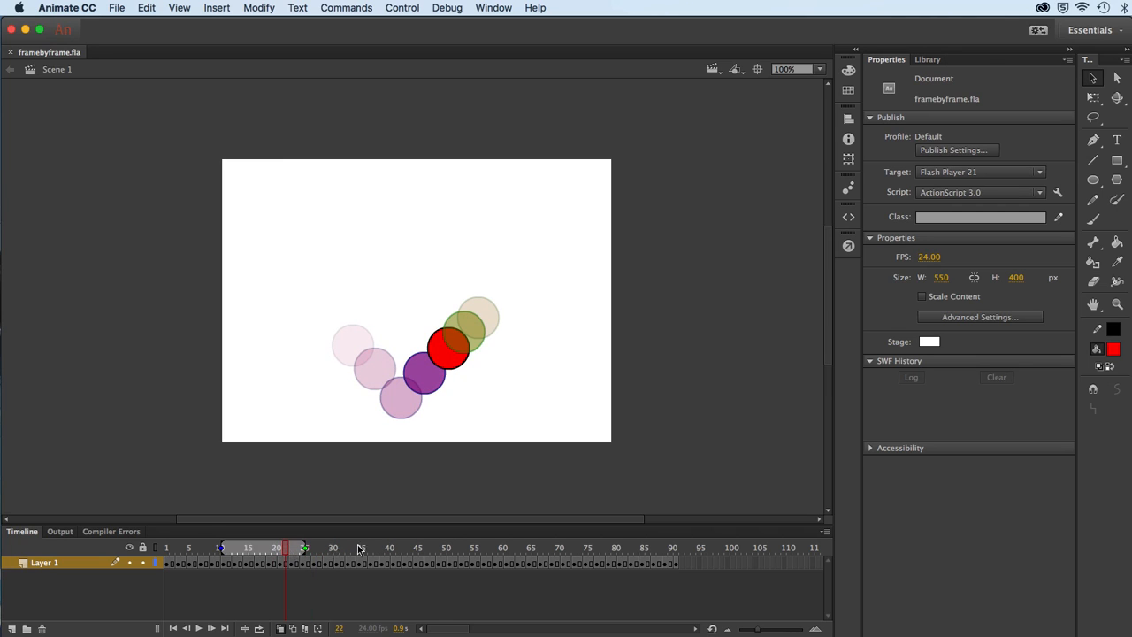
pyautogui.click(436, 549)
pyautogui.click(518, 549)
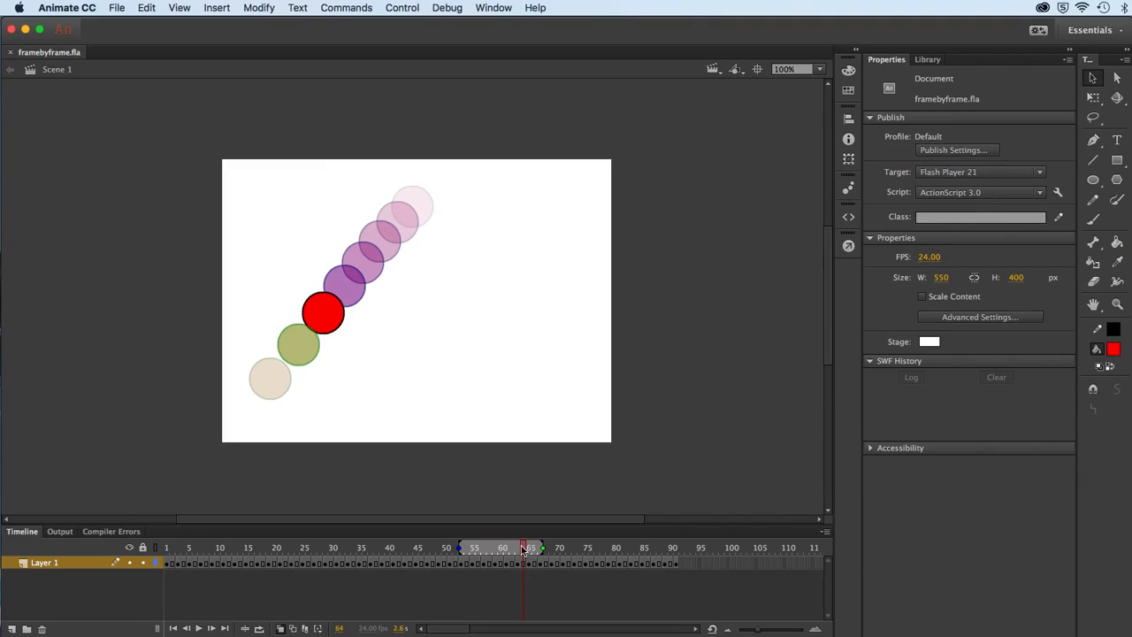
# - Extend the onion skin range over all frames, scrub through the ball's full path, and turn Onion Skin off
pyautogui.moveTo(542, 548); pyautogui.dragTo(687, 550)
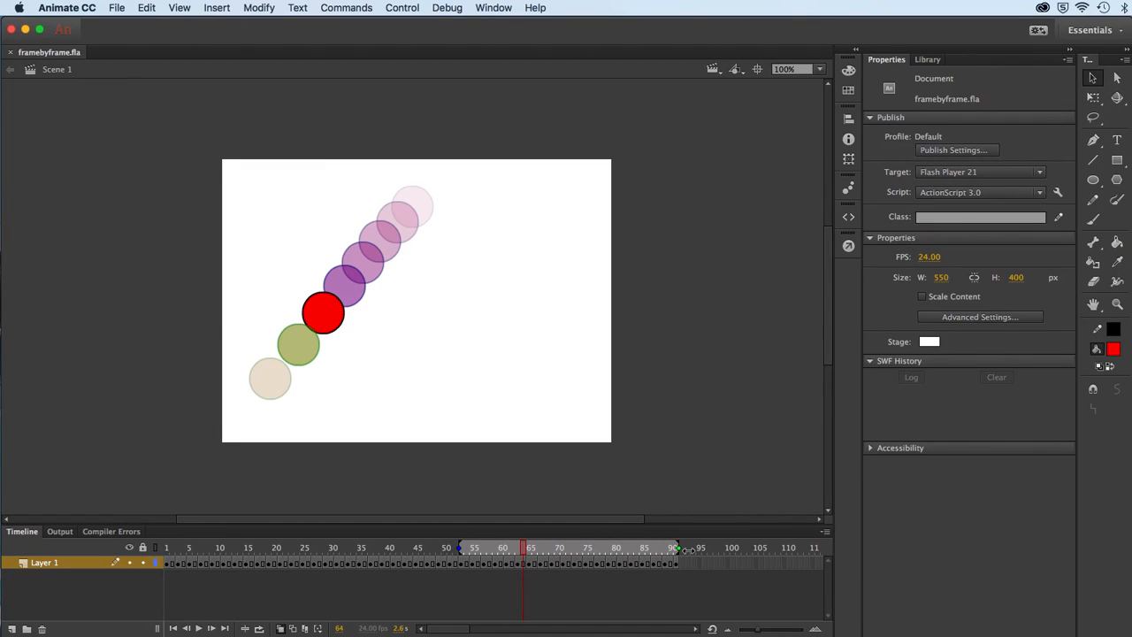
pyautogui.moveTo(458, 549); pyautogui.dragTo(144, 550)
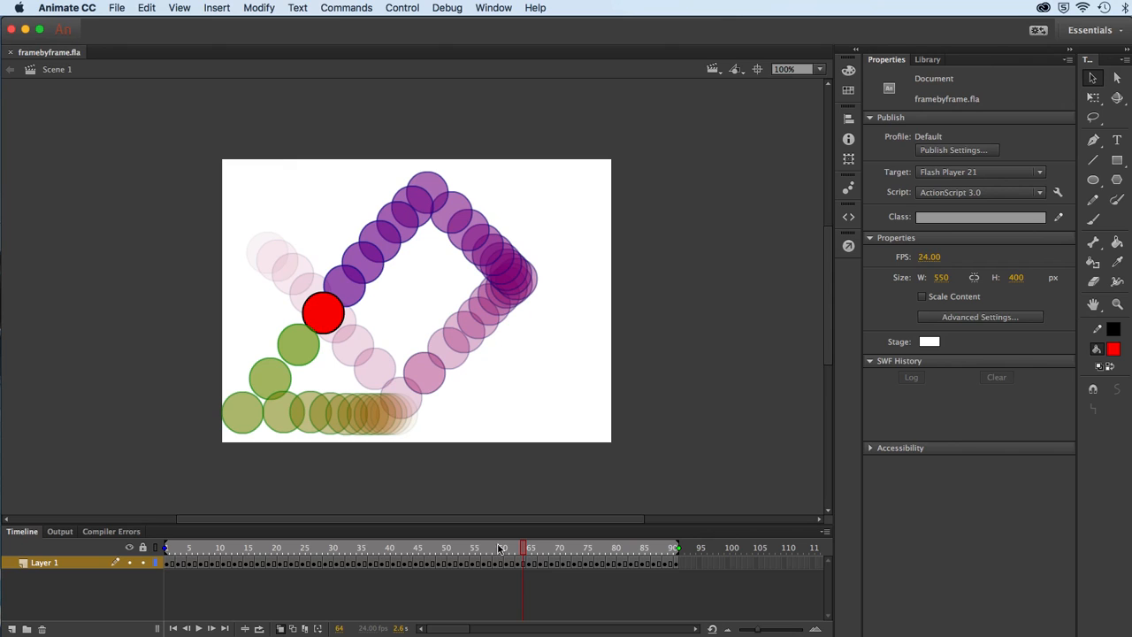
pyautogui.moveTo(525, 548); pyautogui.dragTo(268, 552)
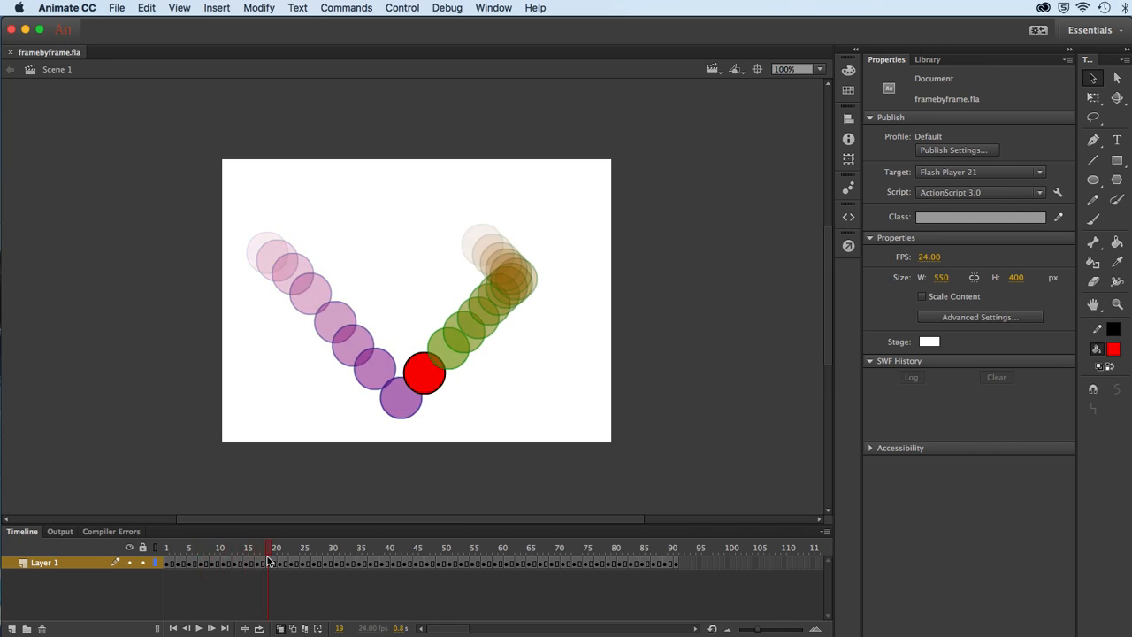
pyautogui.click(281, 630)
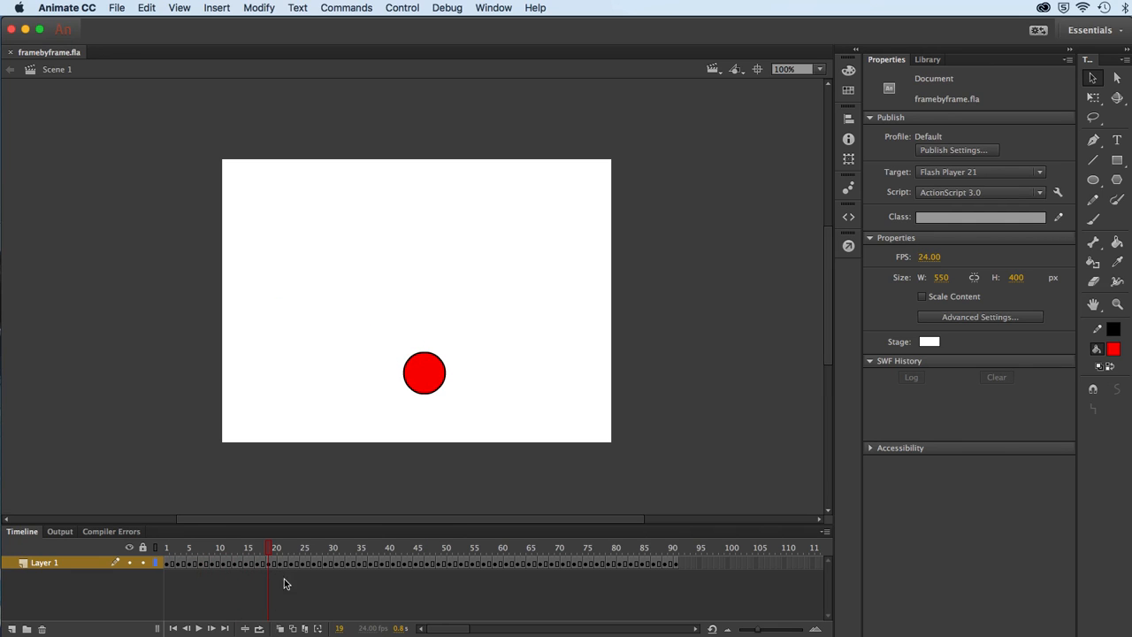
pyautogui.moveTo(274, 550)
pyautogui.mouseDown()
pyautogui.moveTo(587, 550)
pyautogui.moveTo(193, 555)
pyautogui.moveTo(407, 555)
pyautogui.moveTo(285, 556)
pyautogui.mouseUp()
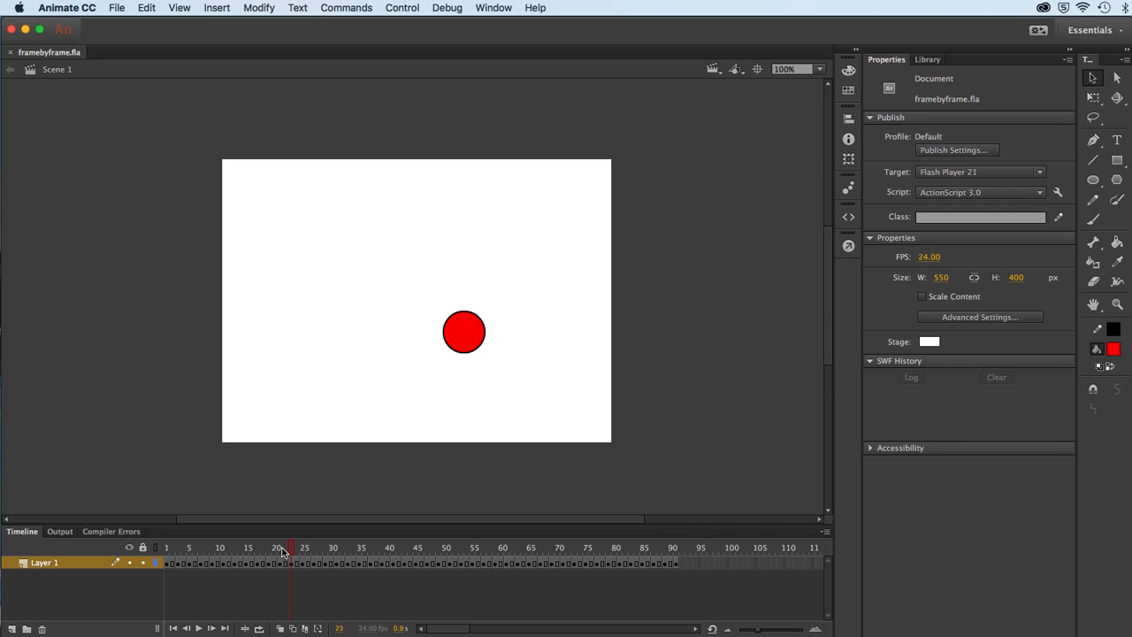
# - Create a new ActionScript 3.0 document with a 550 × 400 px stage at 24 fps
pyautogui.click(122, 12)
pyautogui.click(123, 25)
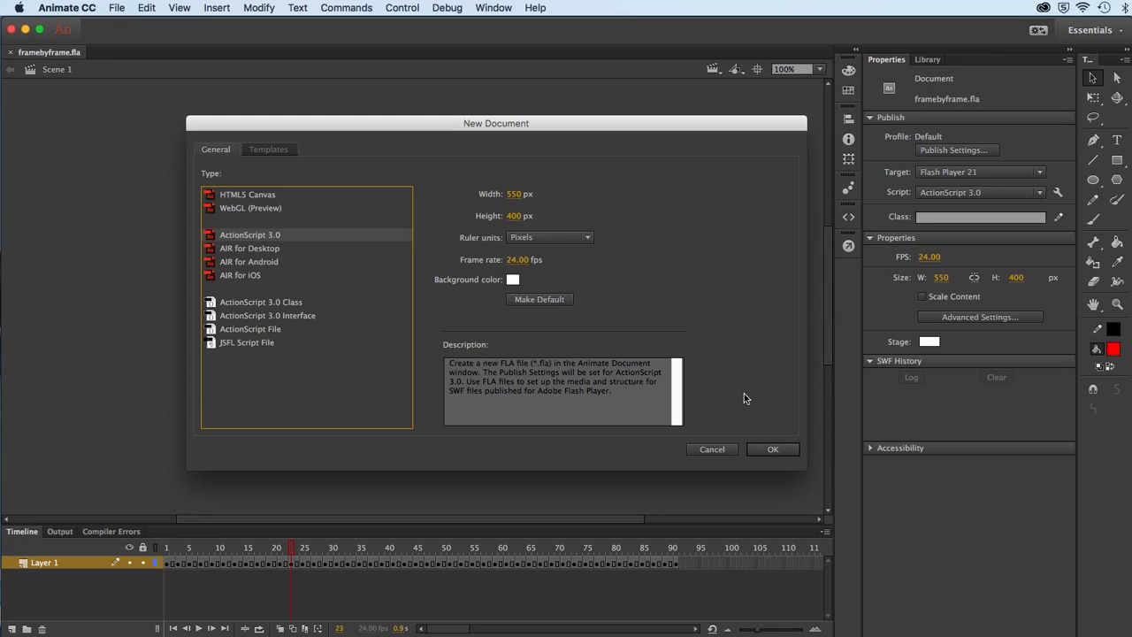
pyautogui.click(761, 451)
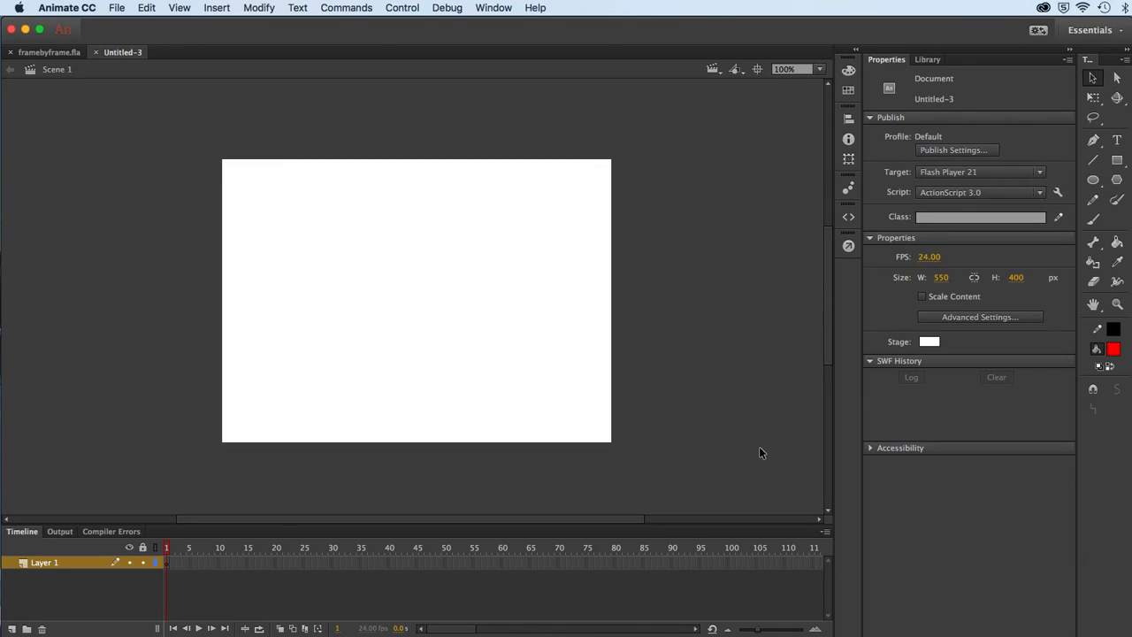
# - Draw a red circle with a black outline, about 60 px in diameter, near the stage's upper-left corner
pyautogui.click(1094, 180)
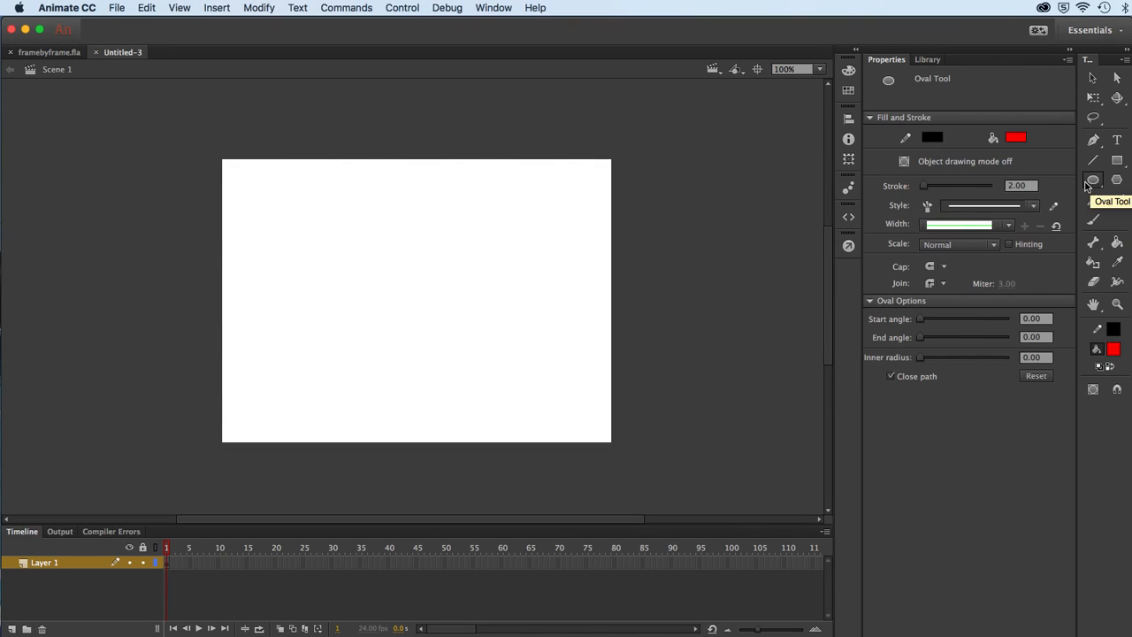
pyautogui.moveTo(247, 186); pyautogui.dragTo(288, 231)
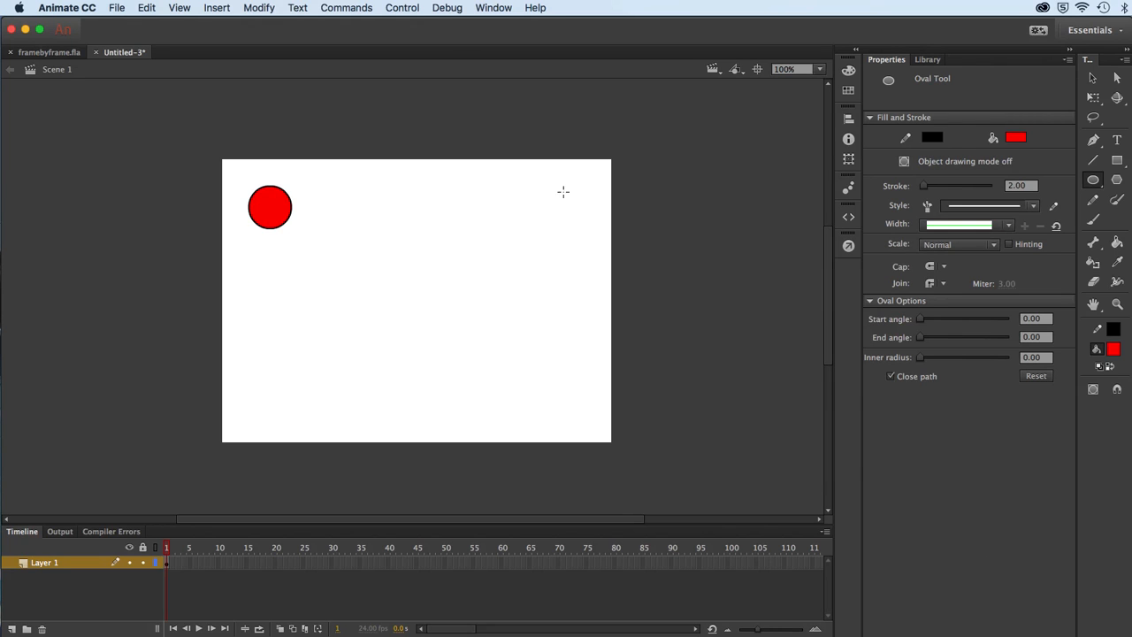
pyautogui.click(1097, 81)
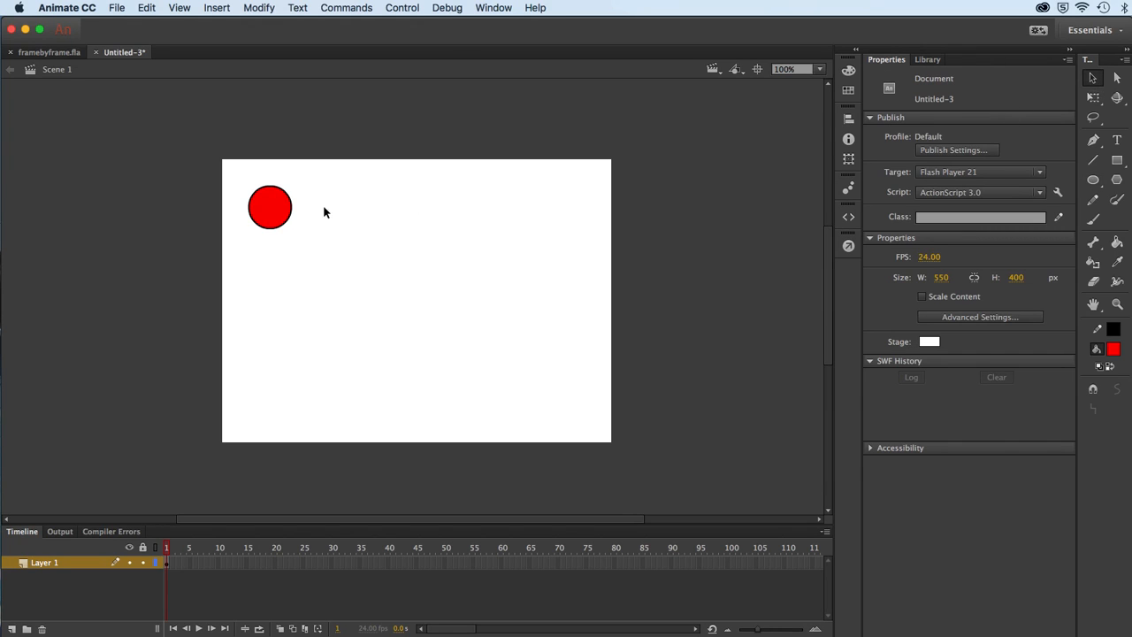
# - Combine the circle's fill and outline into a single drawing object with Union
pyautogui.click(278, 210)
pyautogui.doubleClick(278, 209)
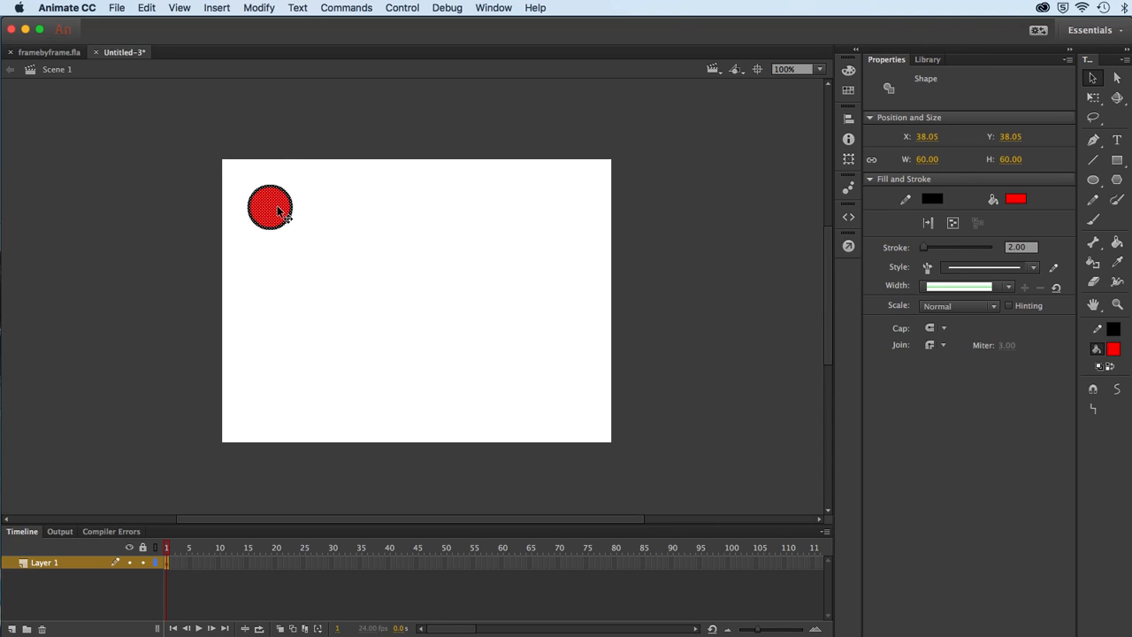
pyautogui.click(260, 9)
pyautogui.moveTo(354, 137)
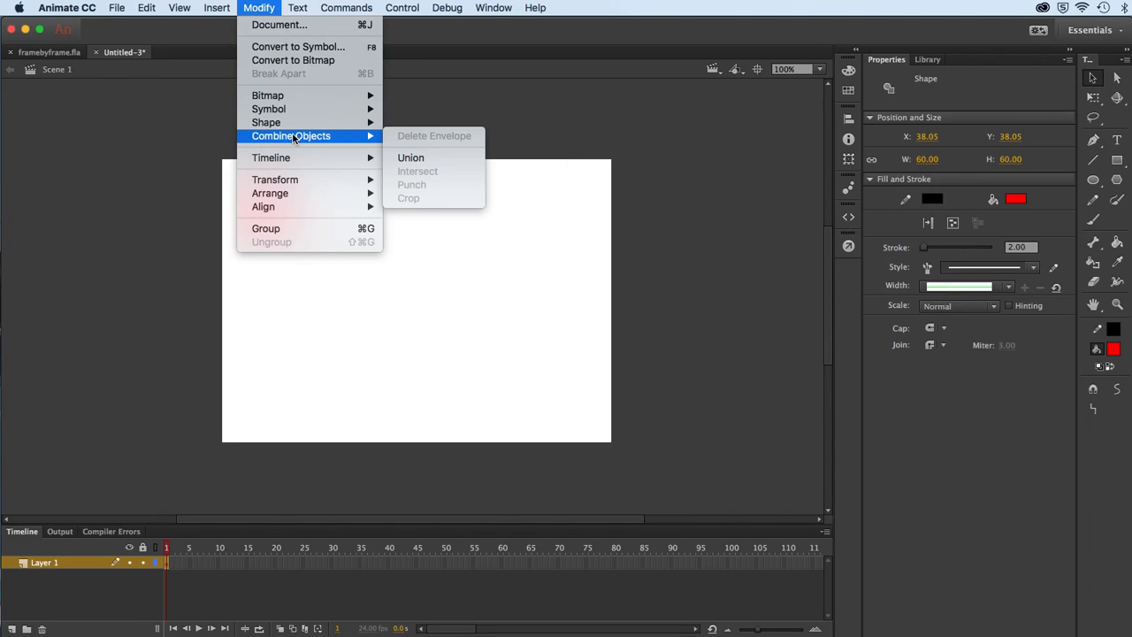
pyautogui.click(423, 158)
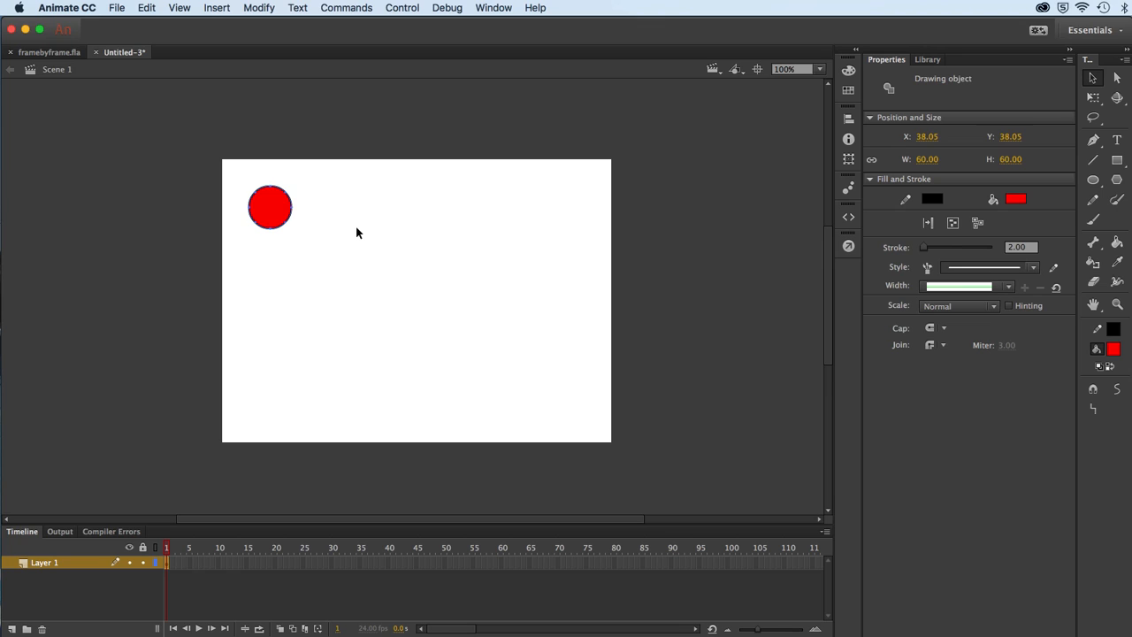
pyautogui.click(280, 274)
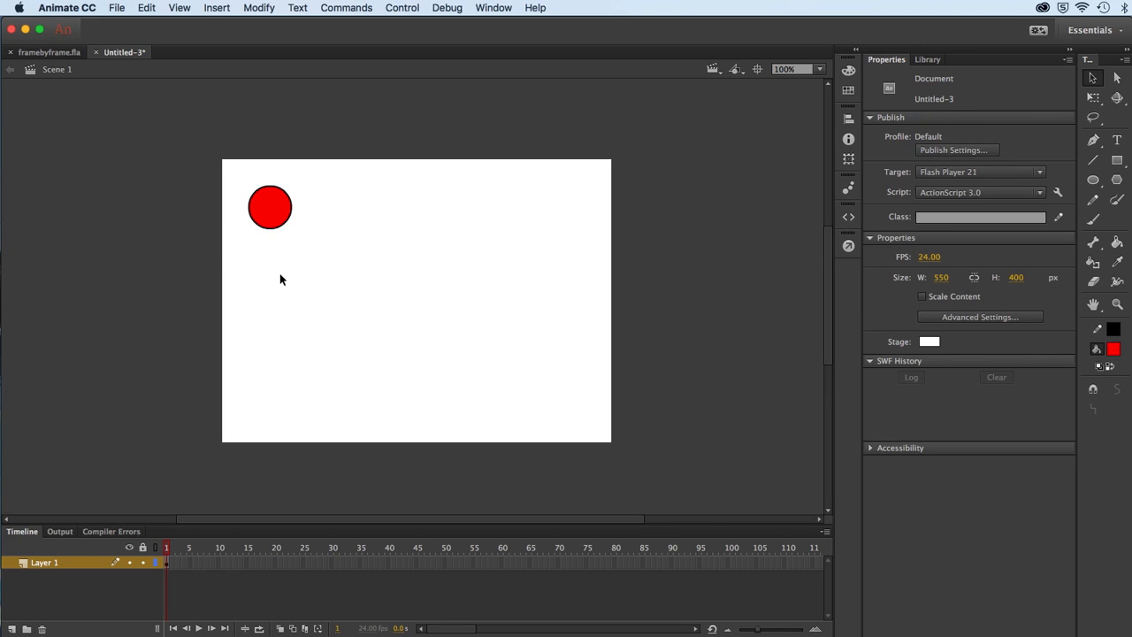
pyautogui.click(274, 220)
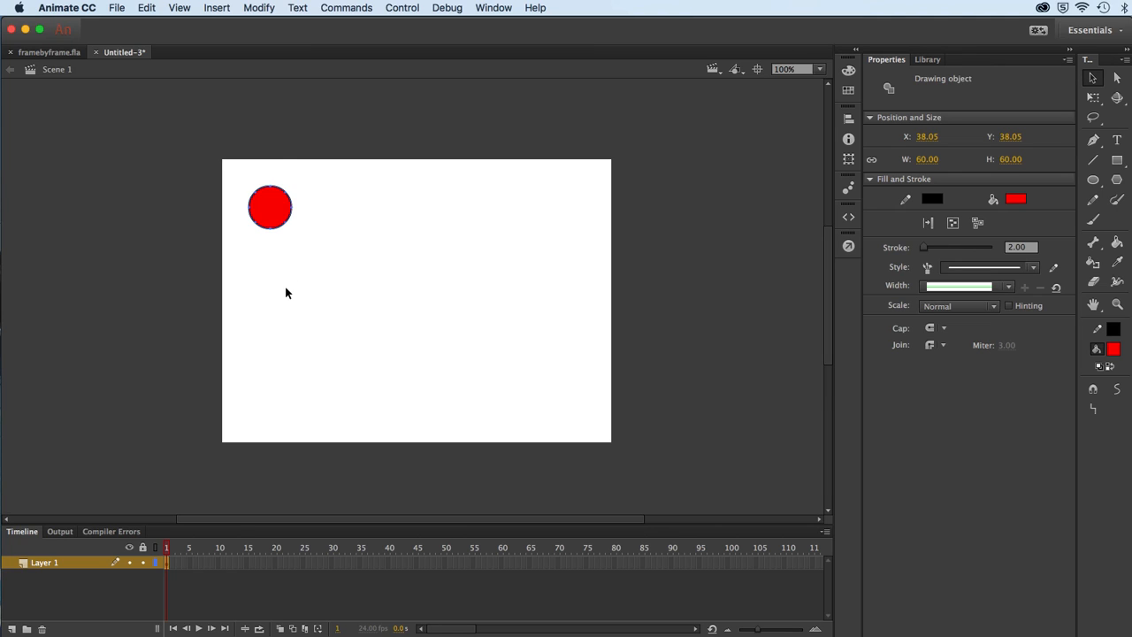
# - Insert a keyframe at frame 3 of Layer 1
pyautogui.click(177, 563)
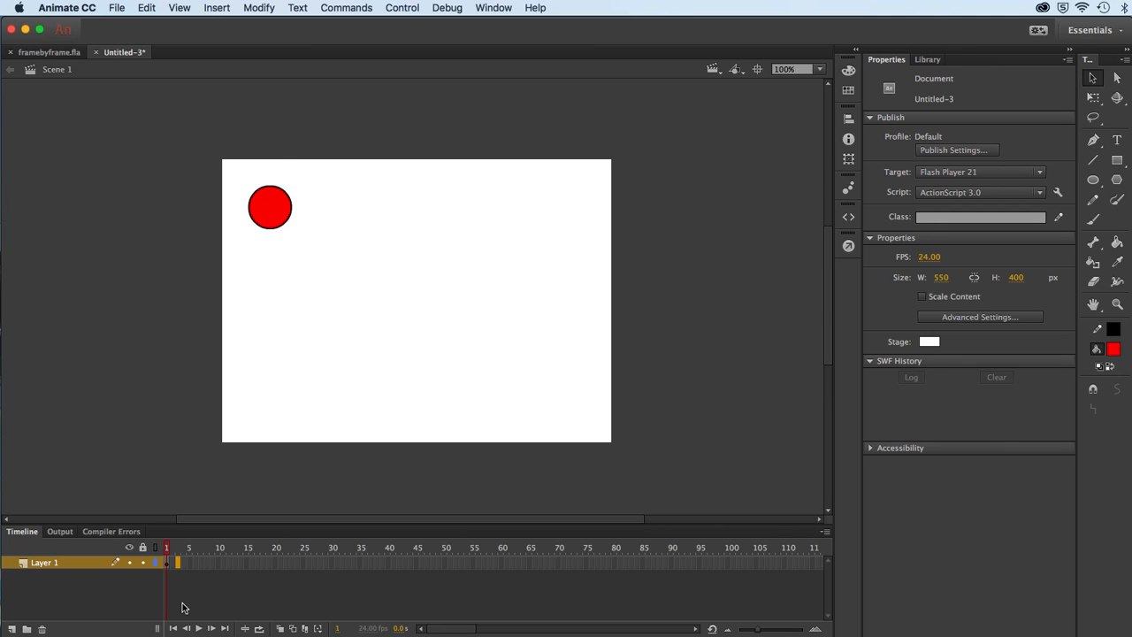
pyautogui.press('F6')
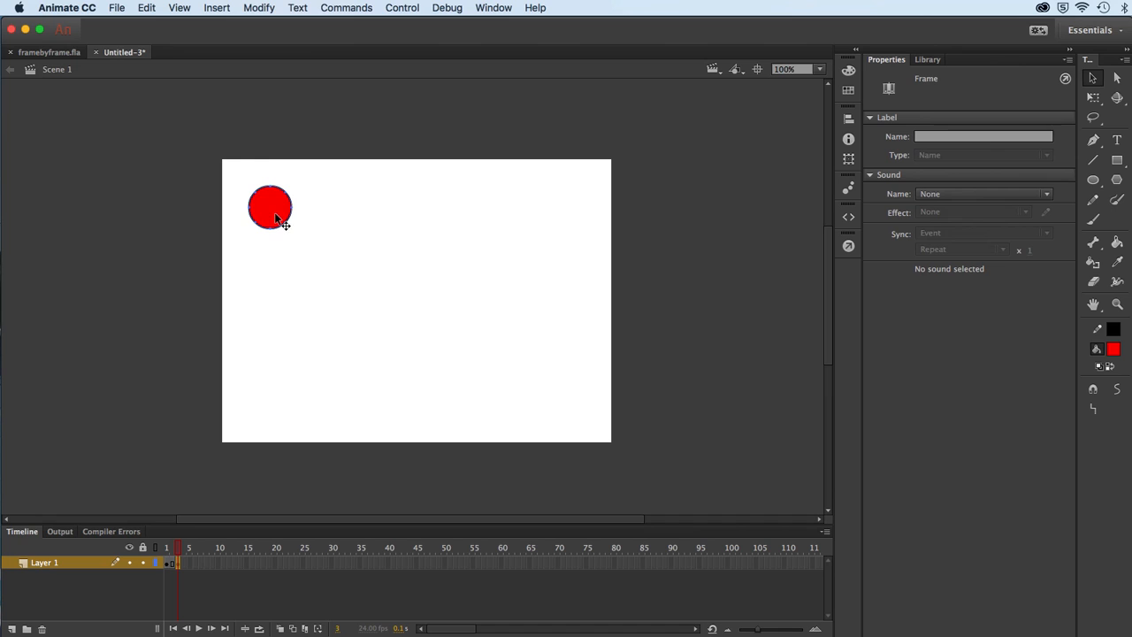
# - Move the circle at frame 3 diagonally down and to the right, to about X 50, Y 50
pyautogui.moveTo(271, 211); pyautogui.dragTo(279, 218)
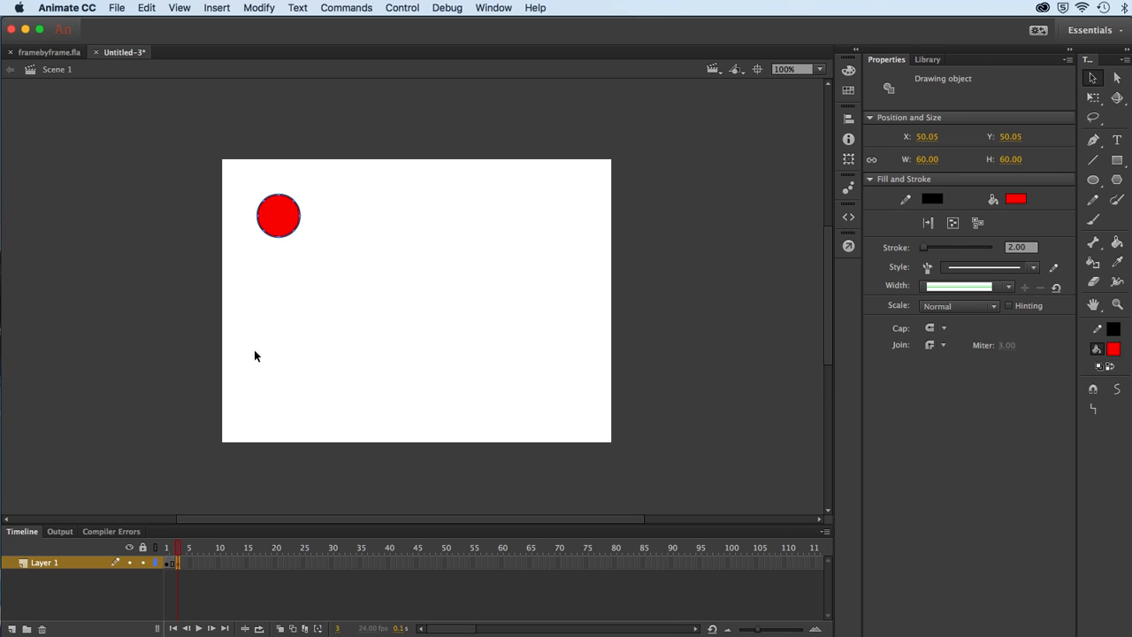
pyautogui.click(182, 549)
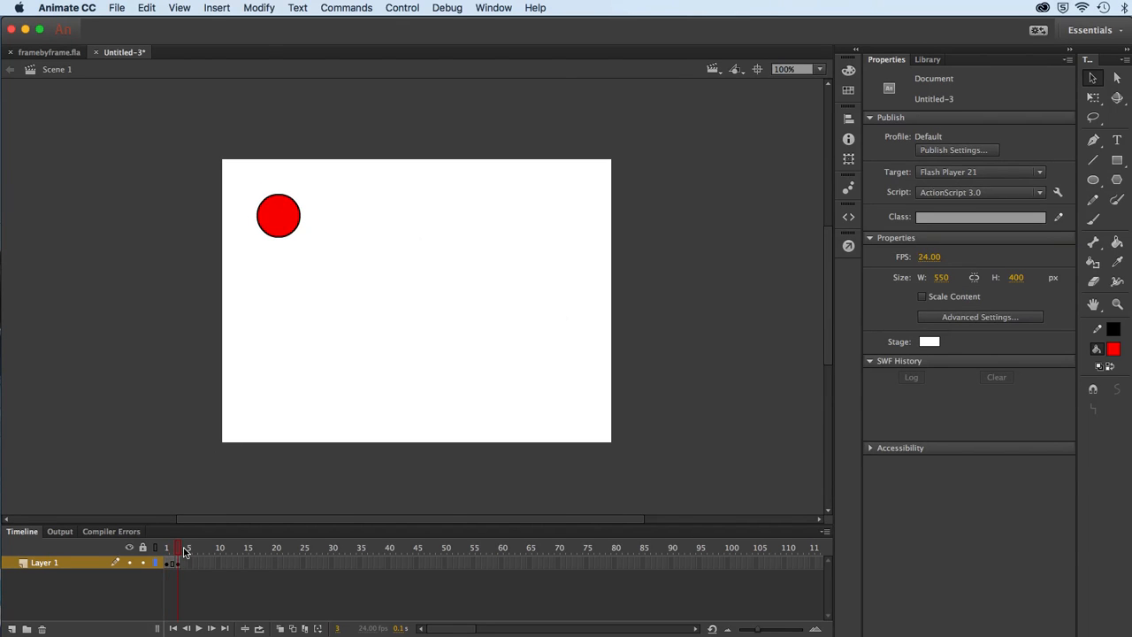
pyautogui.moveTo(184, 552)
pyautogui.mouseDown()
pyautogui.moveTo(165, 554)
pyautogui.moveTo(177, 553)
pyautogui.mouseUp()
# - Insert a keyframe at frame 5 and move the circle further along the diagonal to about X 70, Y 66
pyautogui.click(189, 563)
pyautogui.press('F6')
pyautogui.moveTo(297, 237)
pyautogui.mouseDown()
pyautogui.moveTo(305, 244)
pyautogui.moveTo(293, 236)
pyautogui.mouseUp()
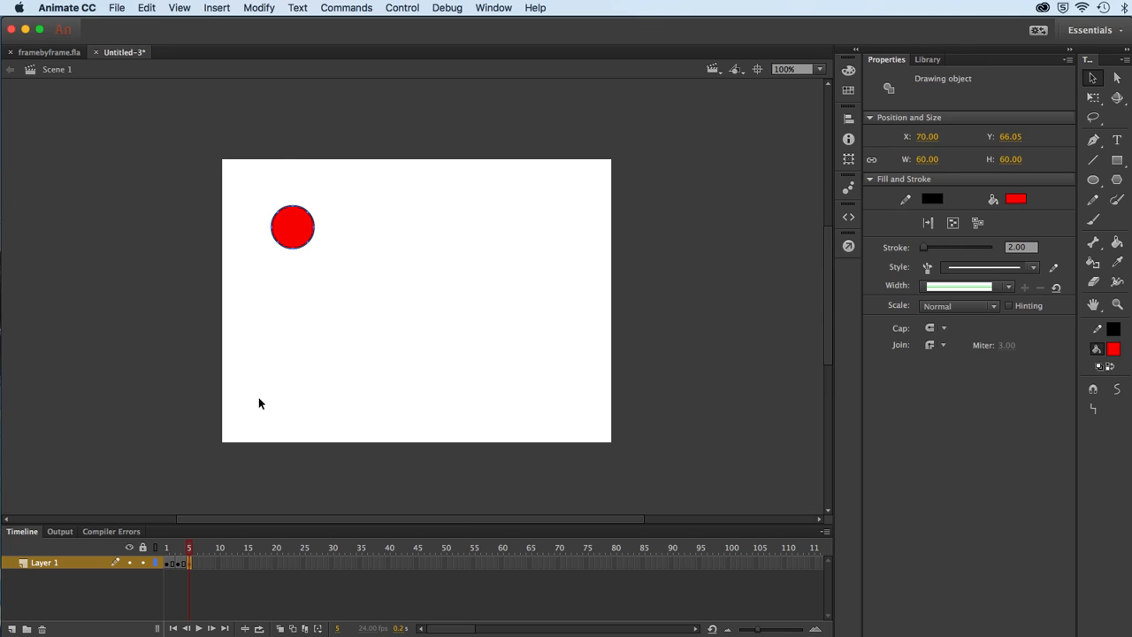
# - Turn on Onion Skin and extend its range back to frame 1
pyautogui.click(280, 628)
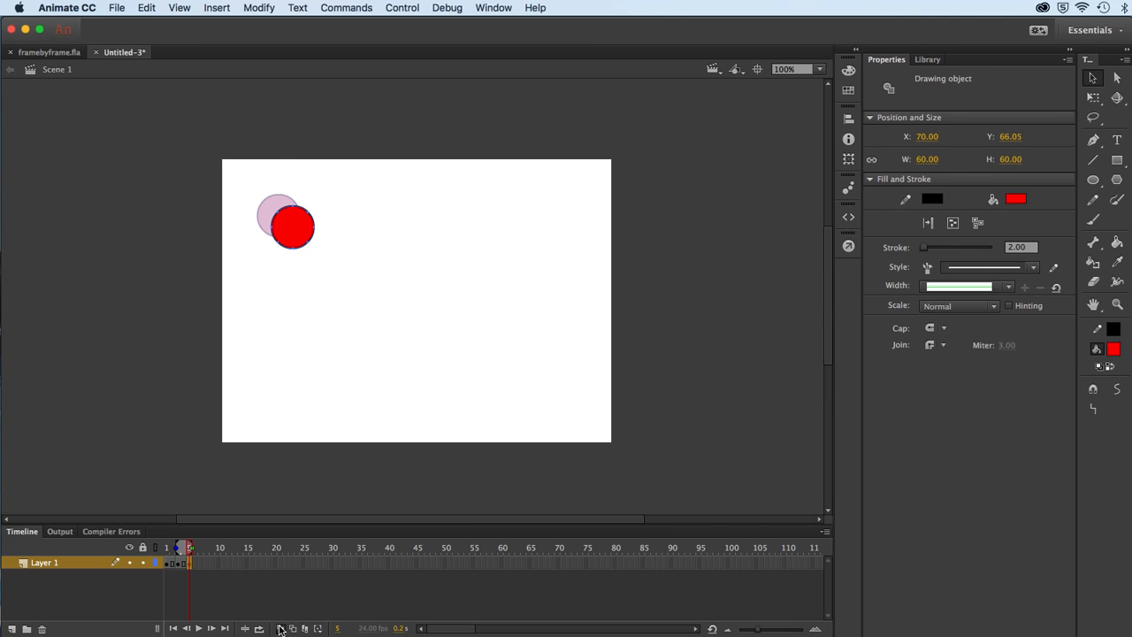
pyautogui.moveTo(172, 548); pyautogui.dragTo(167, 548)
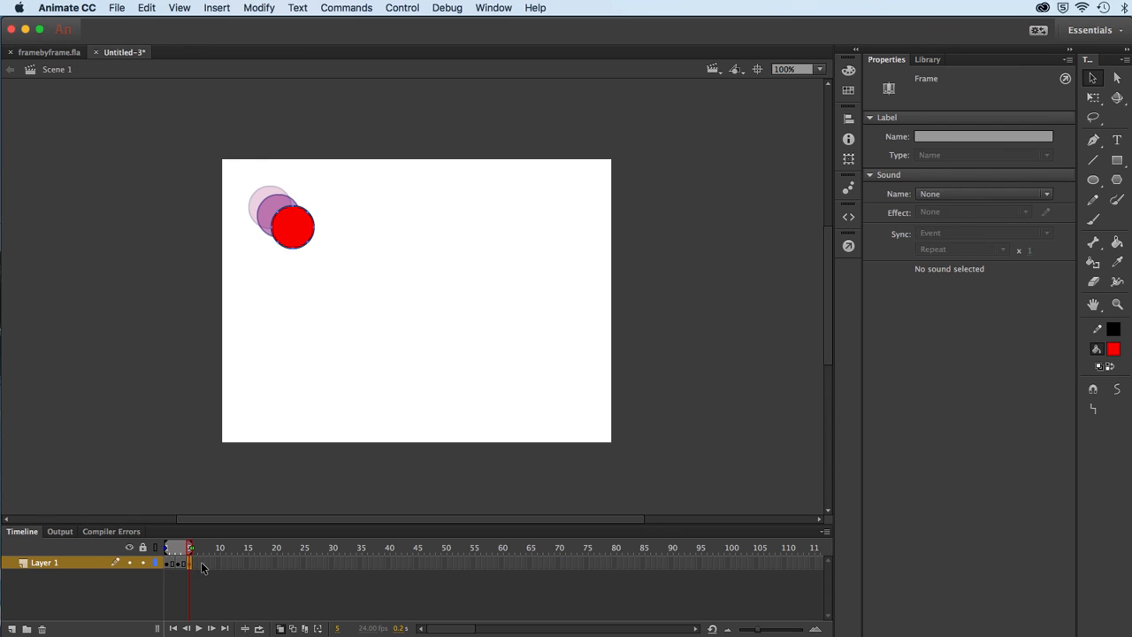
# - Add a keyframe at frame 7 with the circle moved to about X 91, Y 86, and extend the onion skin range to frame 1
pyautogui.click(205, 571)
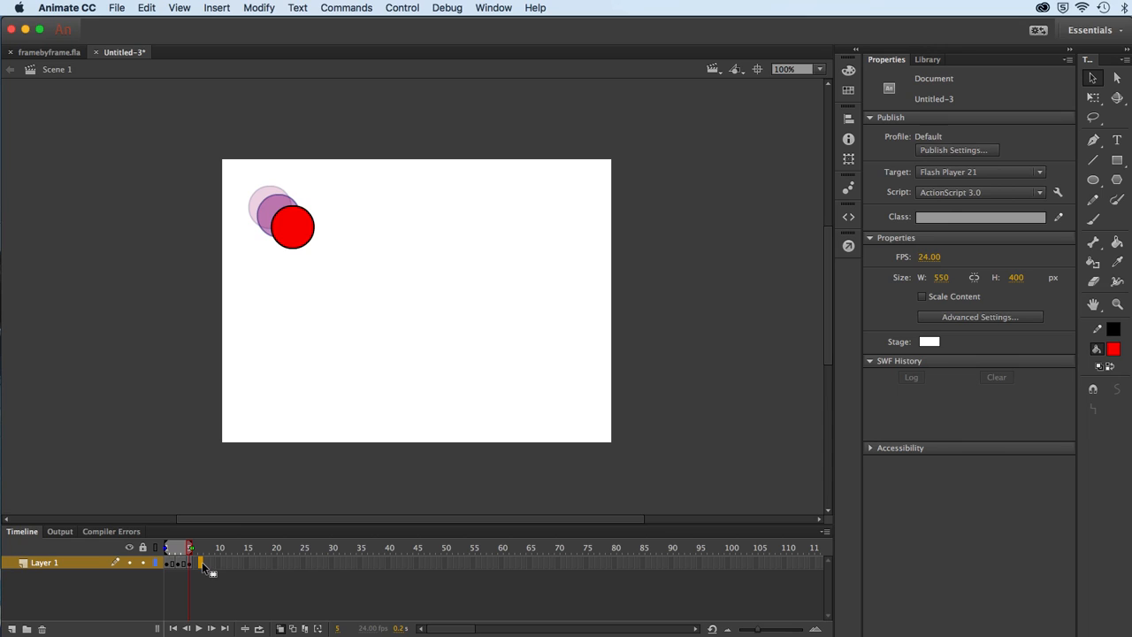
pyautogui.press('F6')
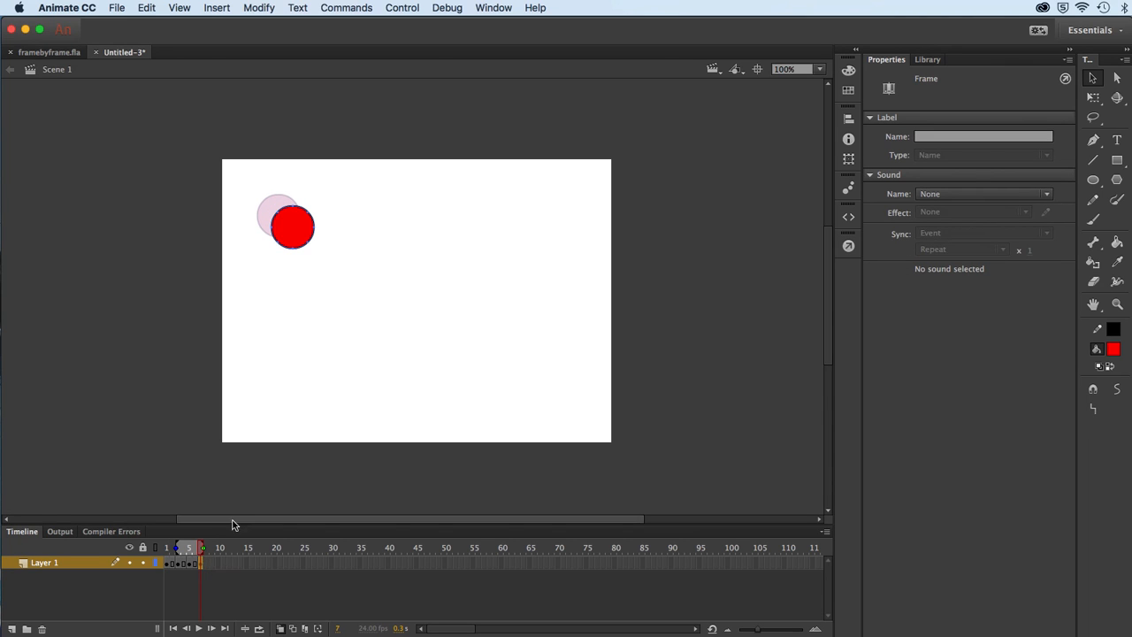
pyautogui.moveTo(300, 229); pyautogui.dragTo(314, 240)
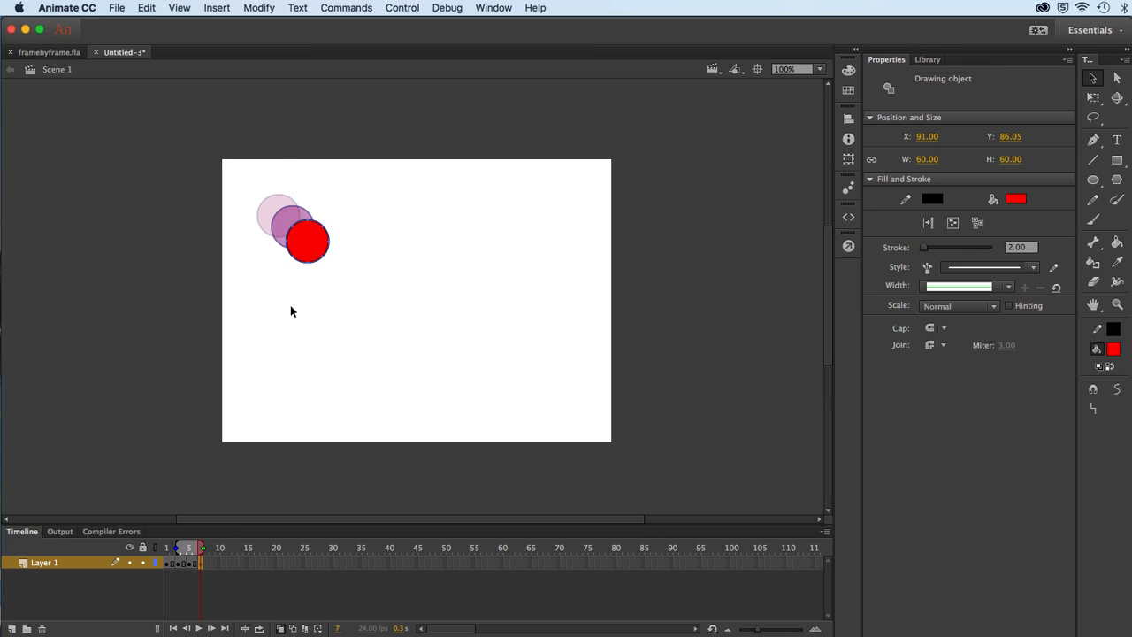
pyautogui.moveTo(176, 550); pyautogui.dragTo(163, 552)
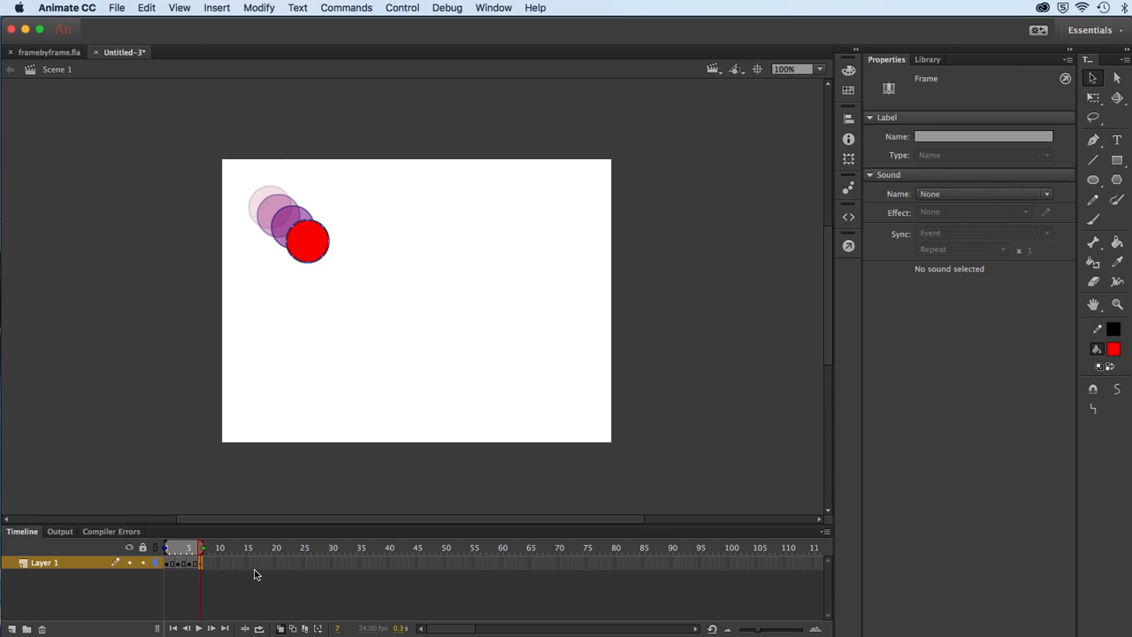
# - Add a keyframe at frame 9 with the circle moved to about X 115, Y 109, and extend the onion skin range to frame 1
pyautogui.click(213, 565)
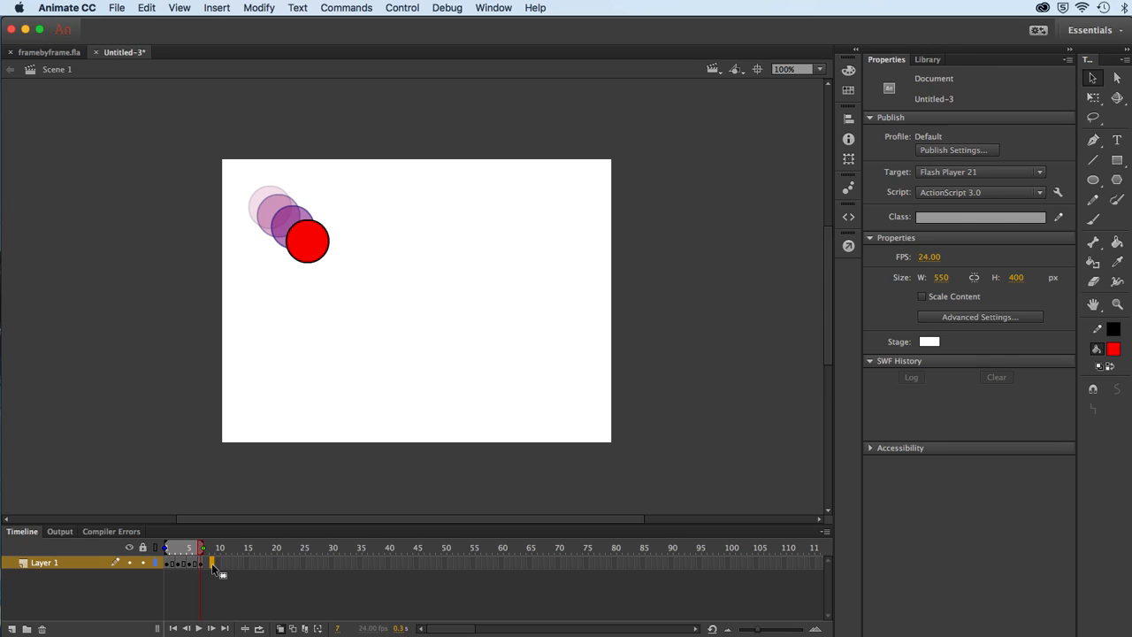
pyautogui.press('F6')
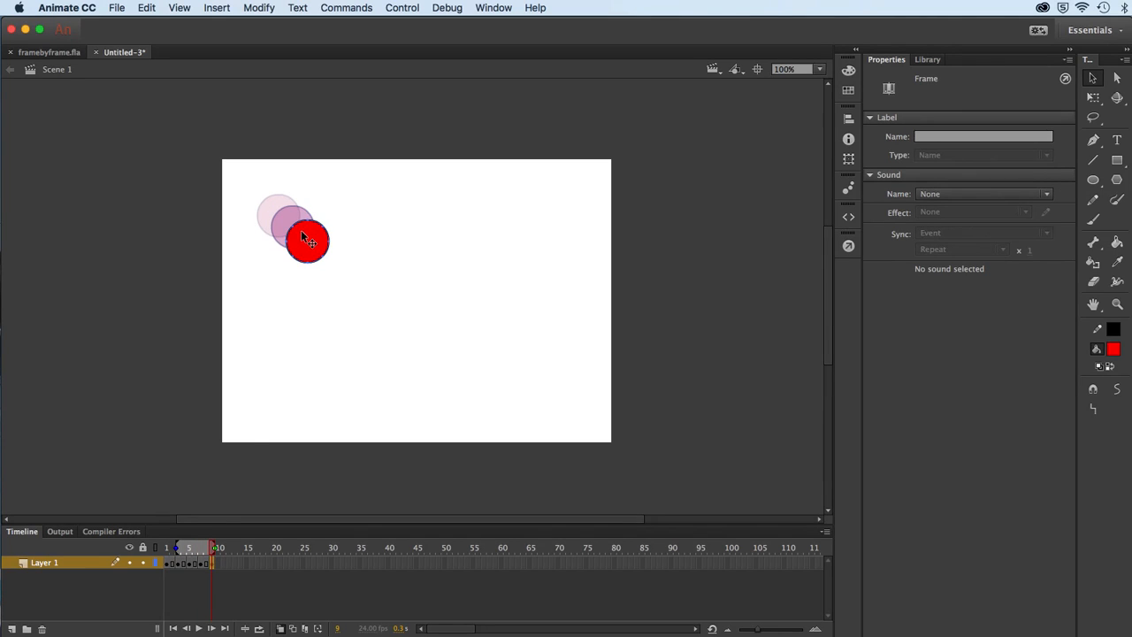
pyautogui.moveTo(305, 235); pyautogui.dragTo(320, 251)
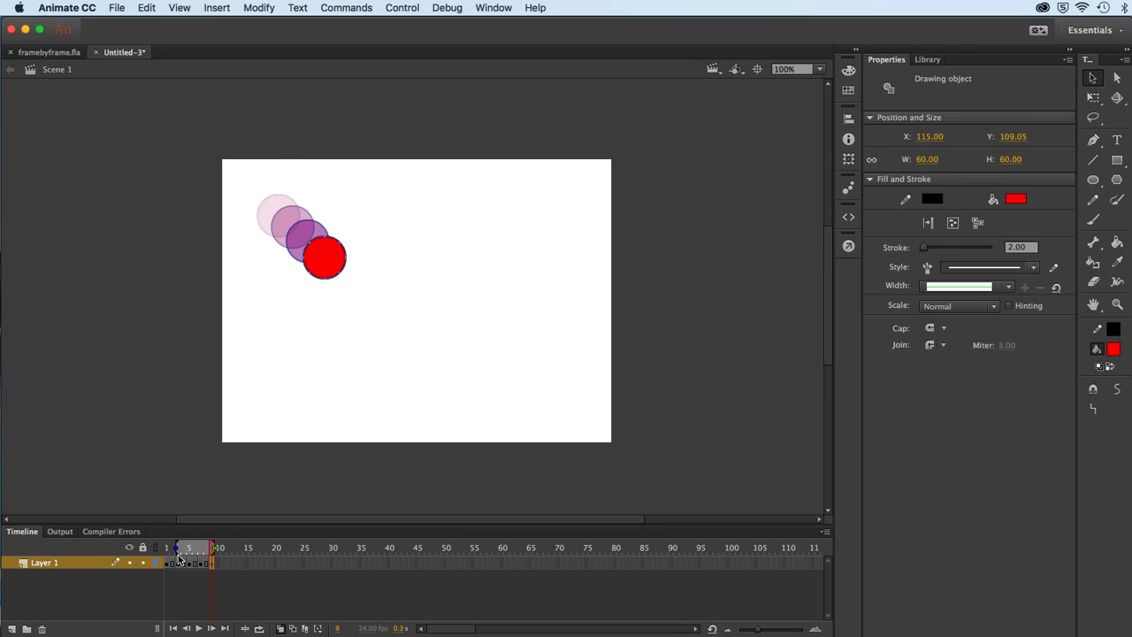
pyautogui.moveTo(177, 550); pyautogui.dragTo(163, 549)
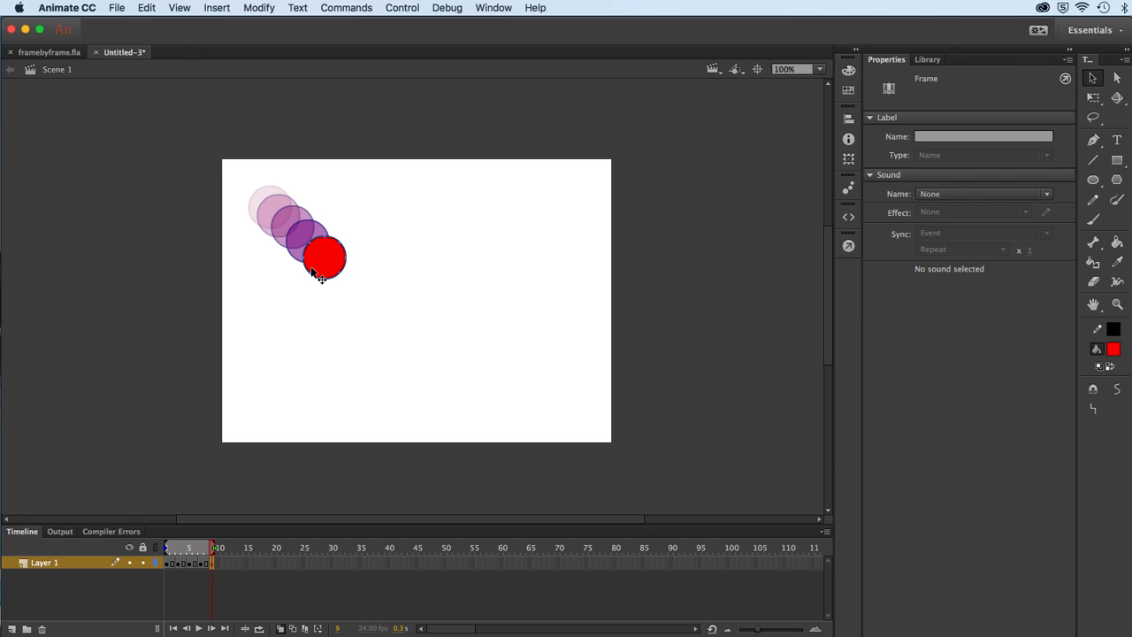
# - Compare the circle's trail using Onion Skin Outlines and regular Onion Skin, leaving regular Onion Skin on
pyautogui.click(292, 629)
pyautogui.click(292, 629)
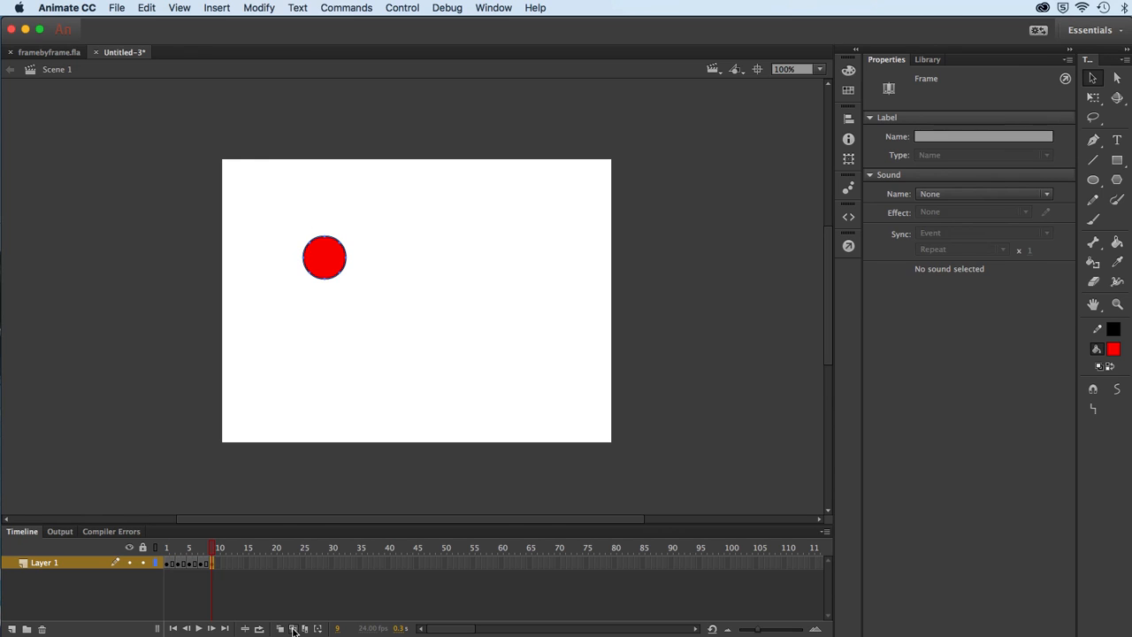
pyautogui.click(293, 629)
pyautogui.click(280, 629)
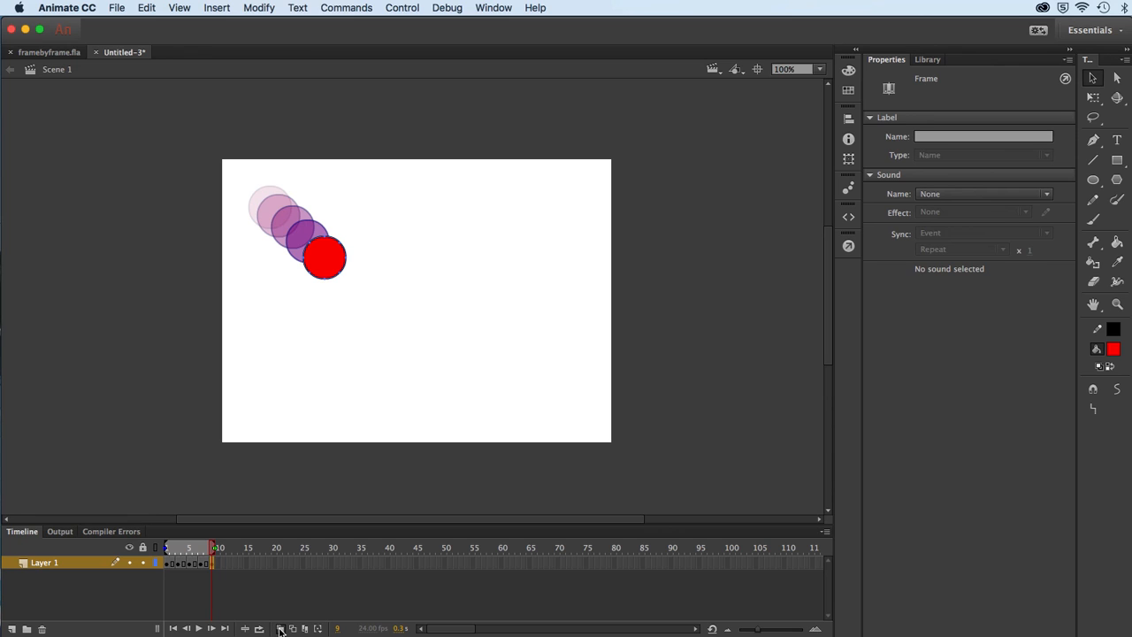
pyautogui.click(280, 629)
pyautogui.click(280, 629)
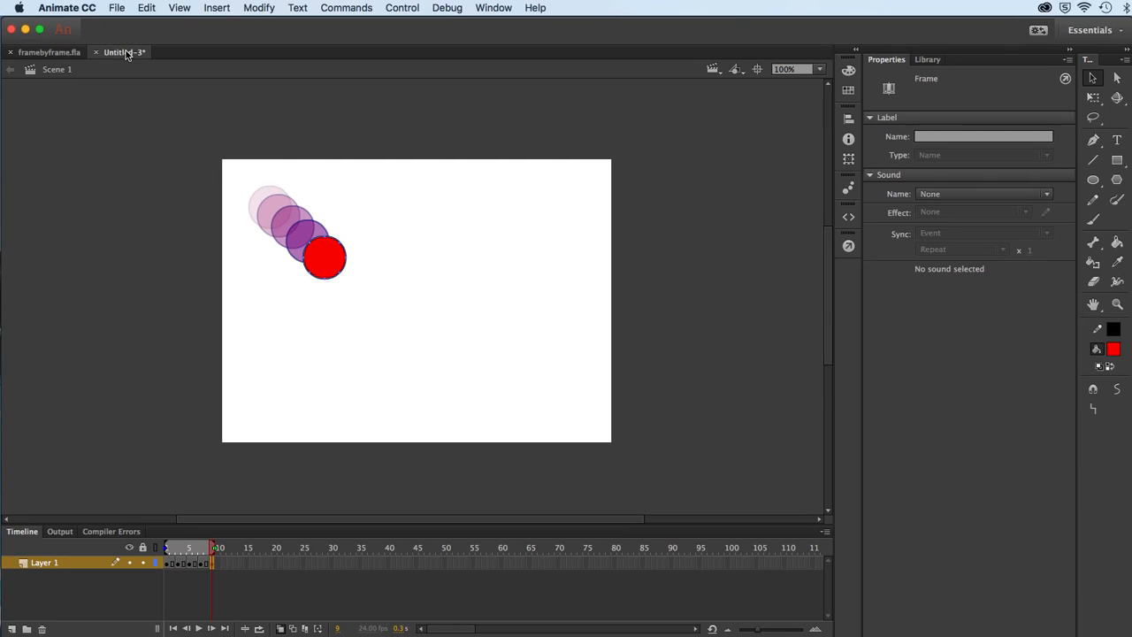
# - Switch to the framebyframe.fla document and play its animation on the timeline
pyautogui.click(58, 52)
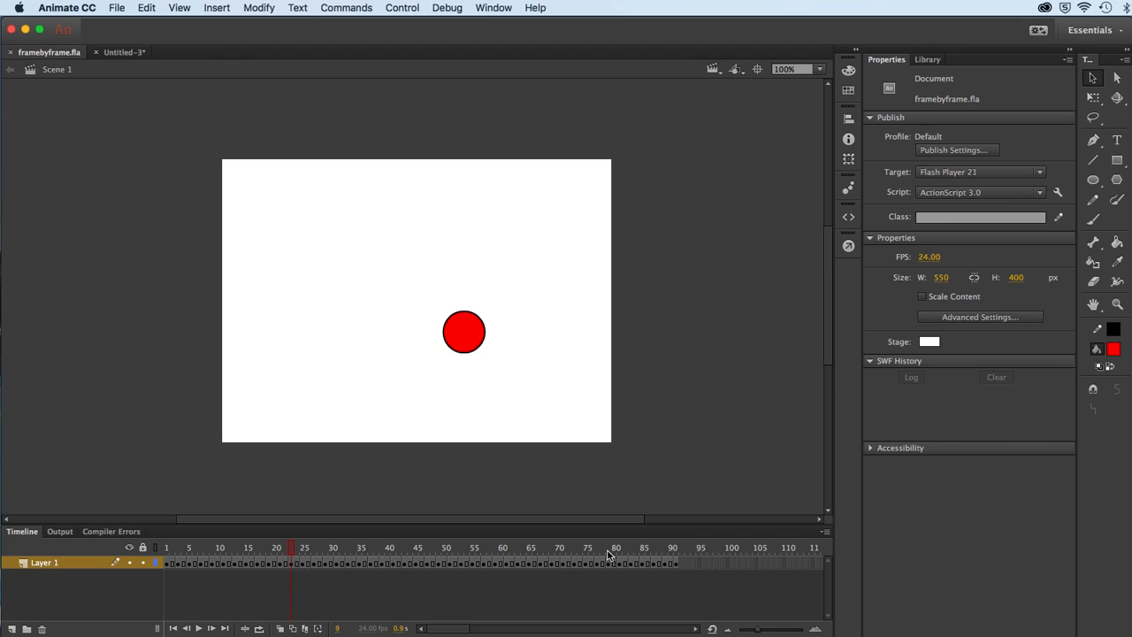
pyautogui.press('Return')
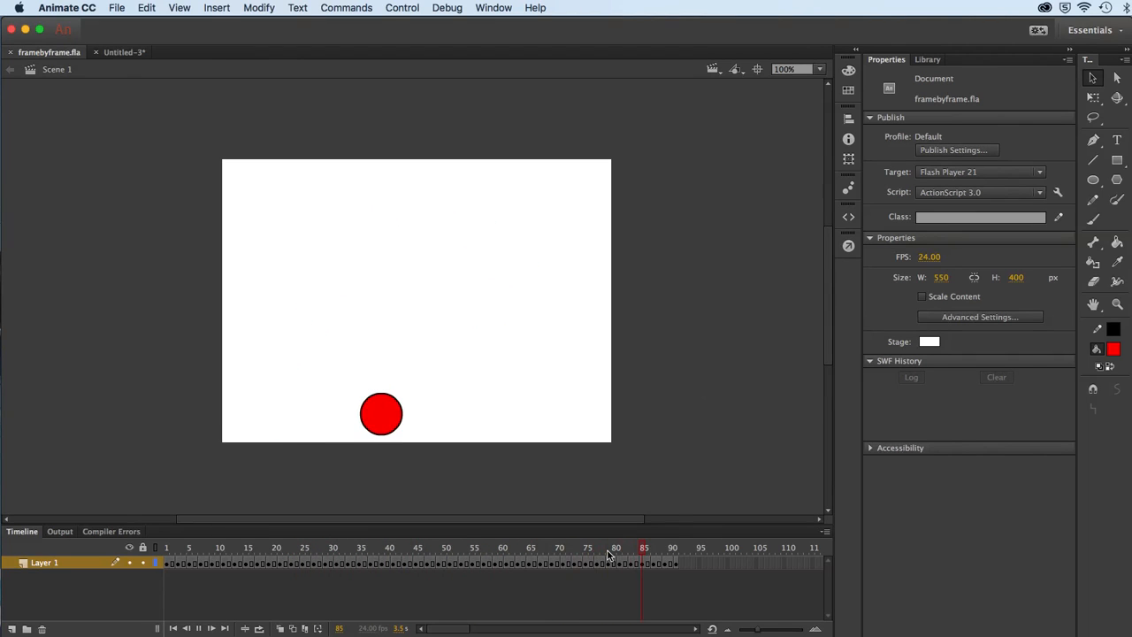
# - Test the framebyframe.fla movie in its own preview window, then close it and return the playhead to frame 1
pyautogui.click(406, 9)
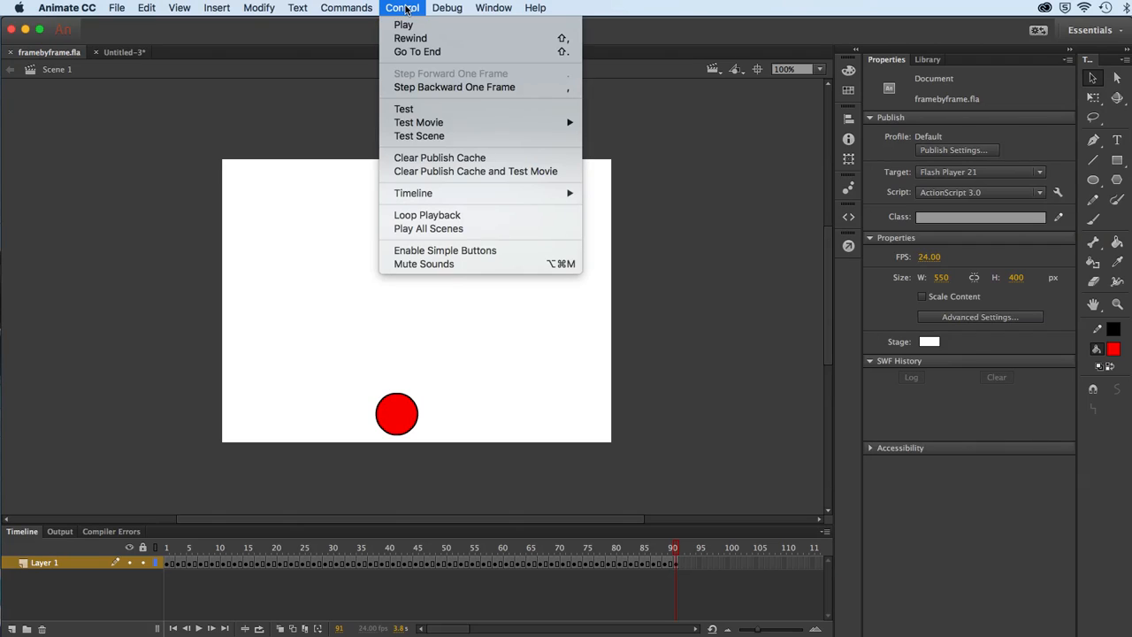
pyautogui.moveTo(417, 122)
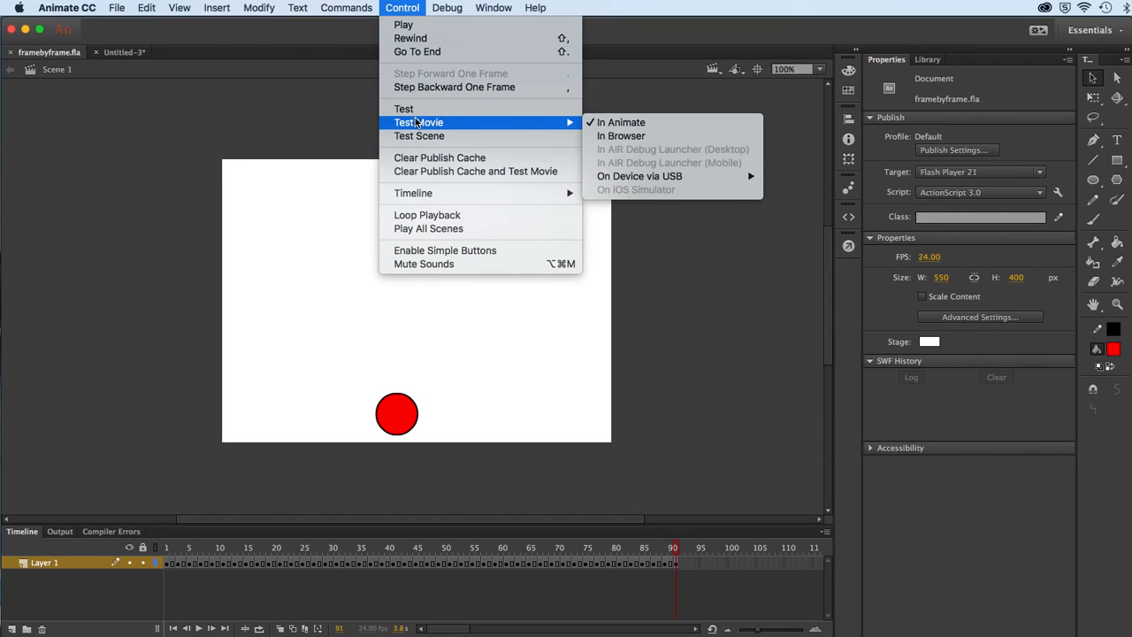
pyautogui.click(411, 109)
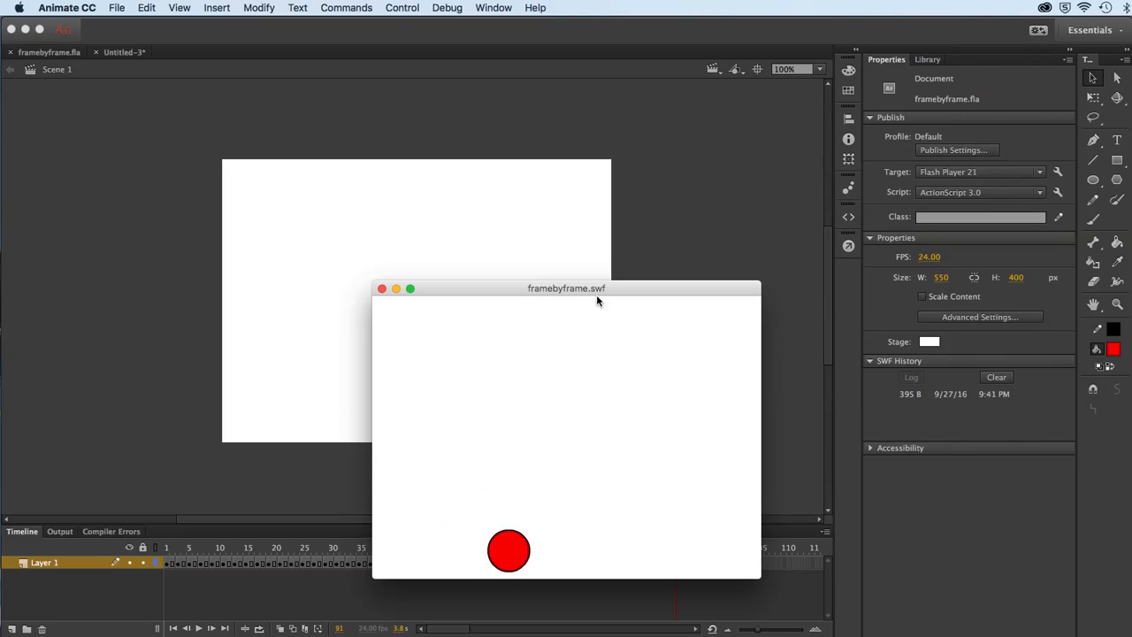
pyautogui.moveTo(502, 289); pyautogui.dragTo(490, 249)
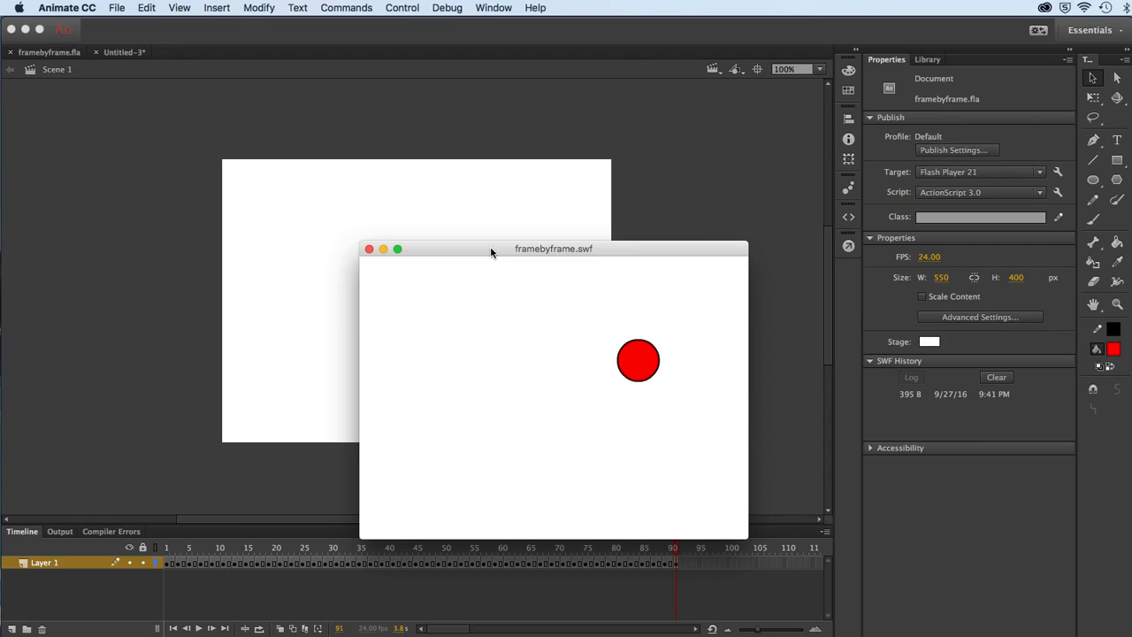
pyautogui.click(370, 250)
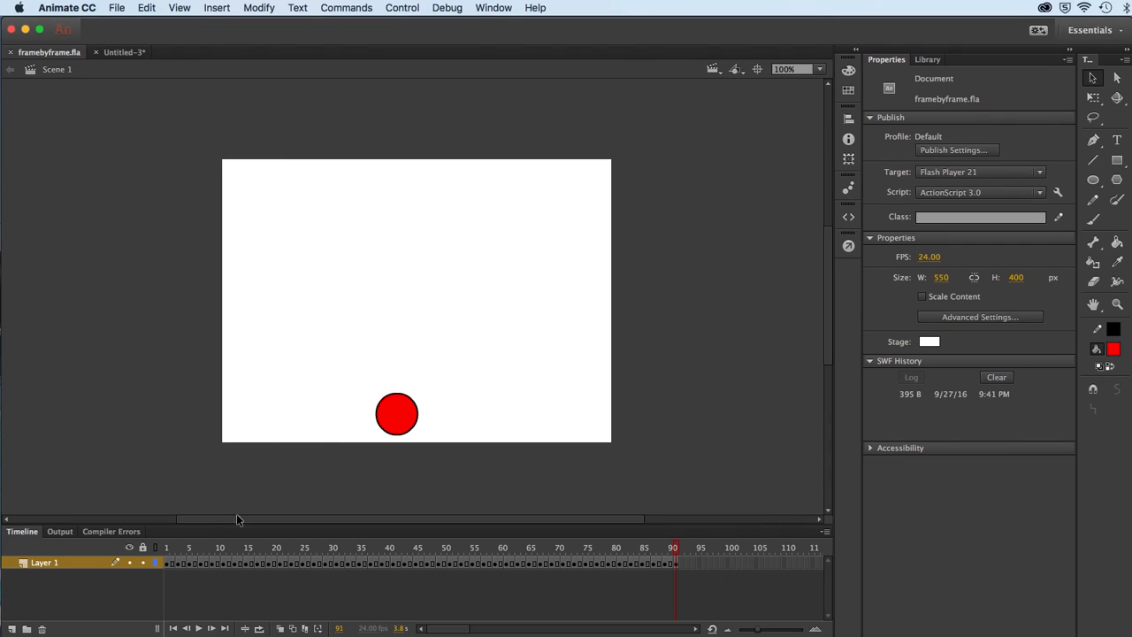
pyautogui.click(168, 549)
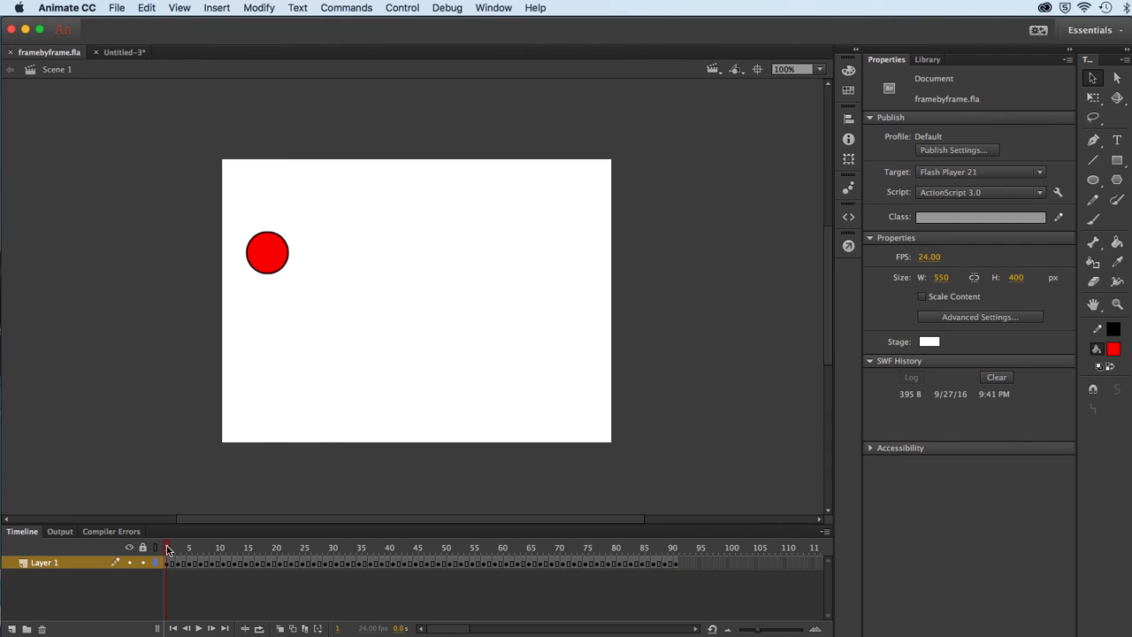